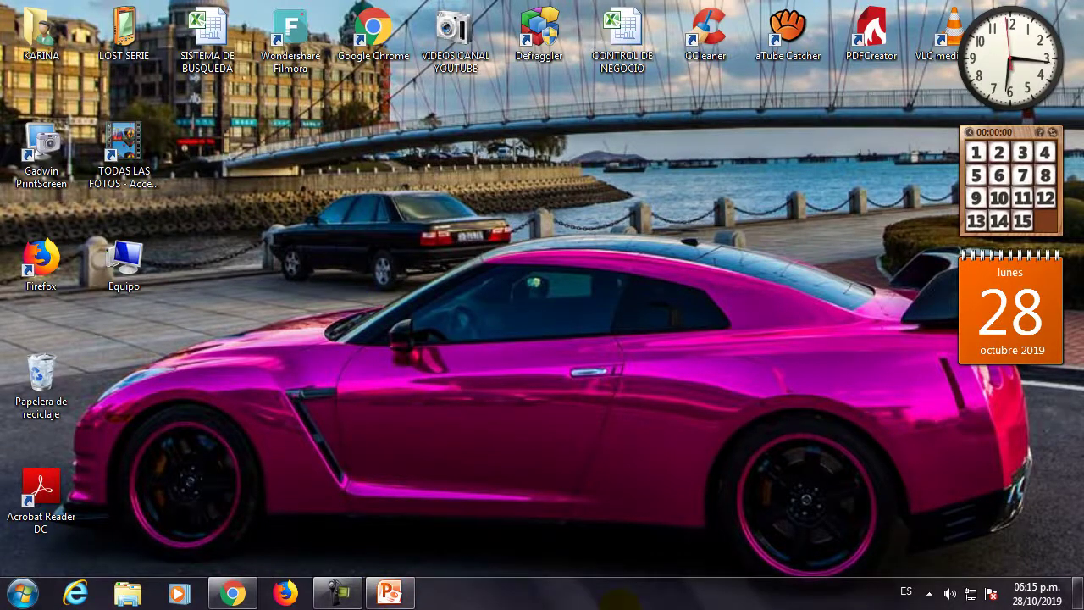
Launch PowerPoint from the taskbar to get a blank Presentación1 with one empty slide.
left_click(390, 591)
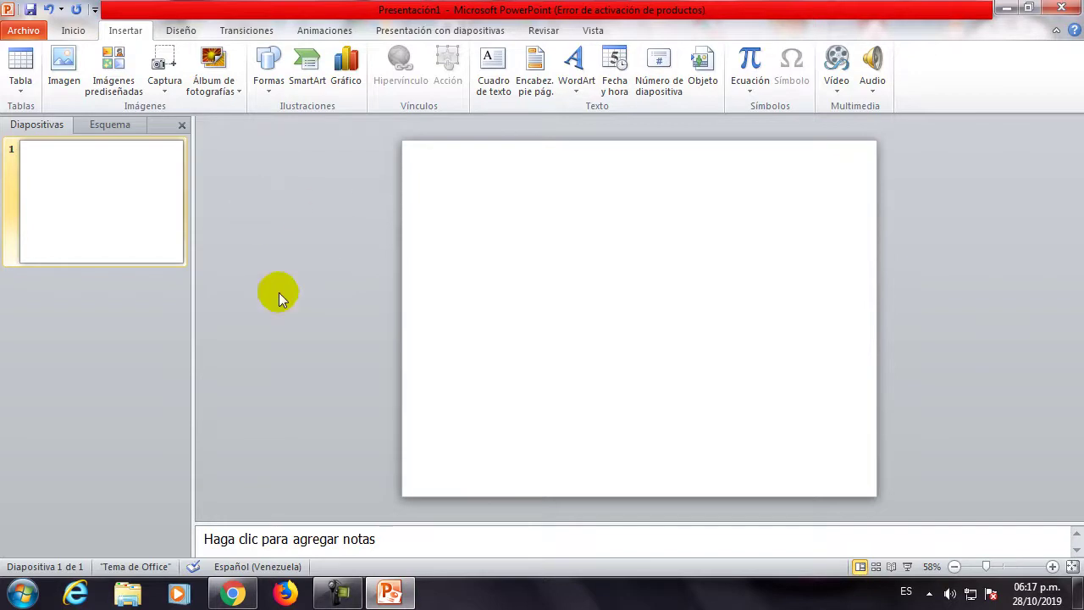
Open the Álbum de fotografías dialog from Insertar and browse for pictures via Archivo o disco.
left_click(74, 34)
left_click(127, 34)
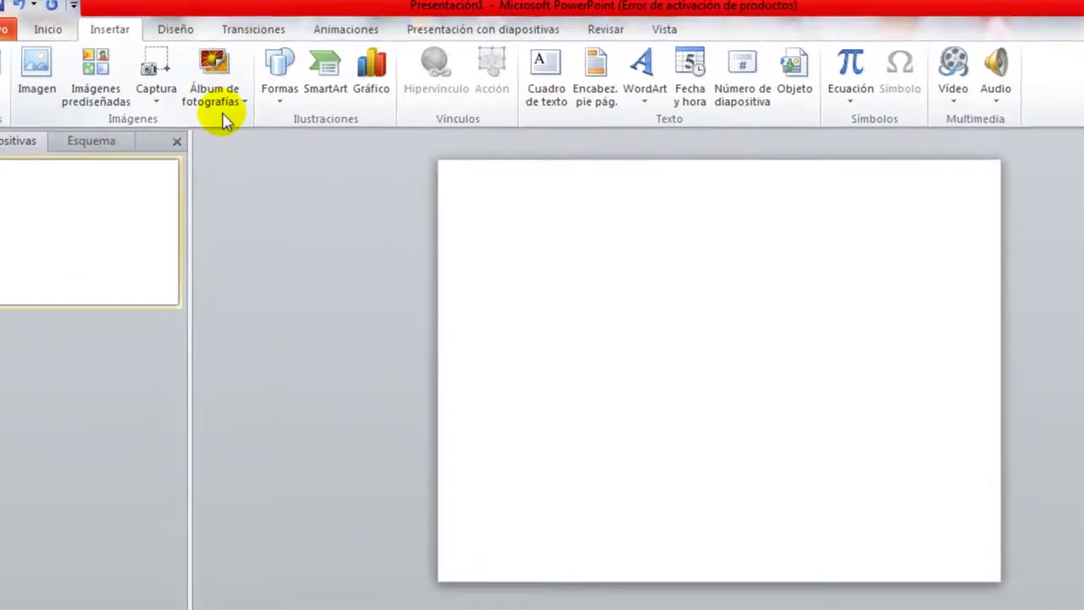
left_click(219, 106)
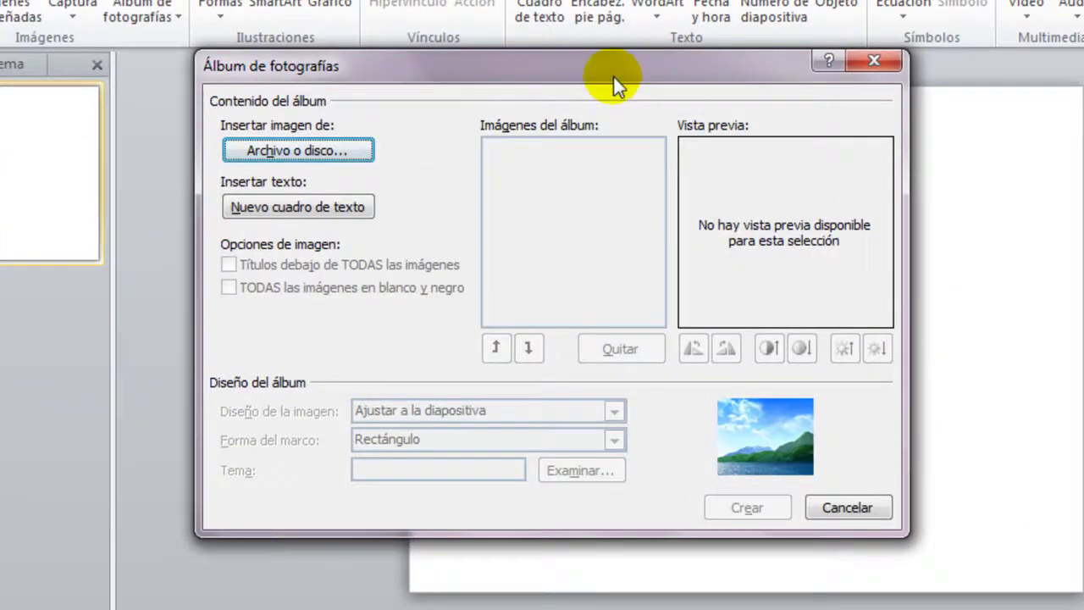
left_click_drag(613, 75, 535, 51)
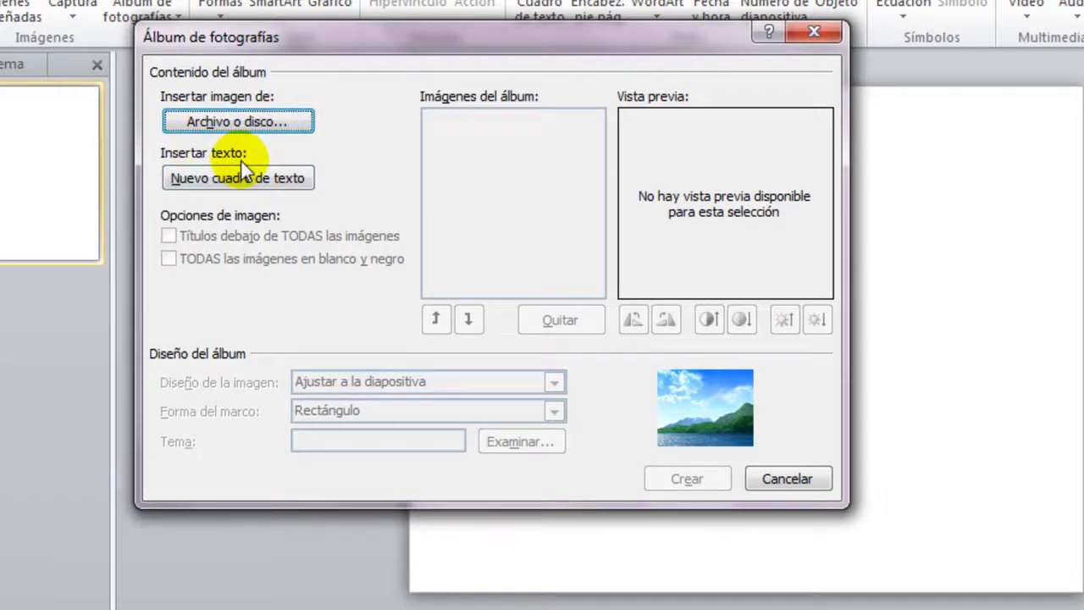
left_click(262, 124)
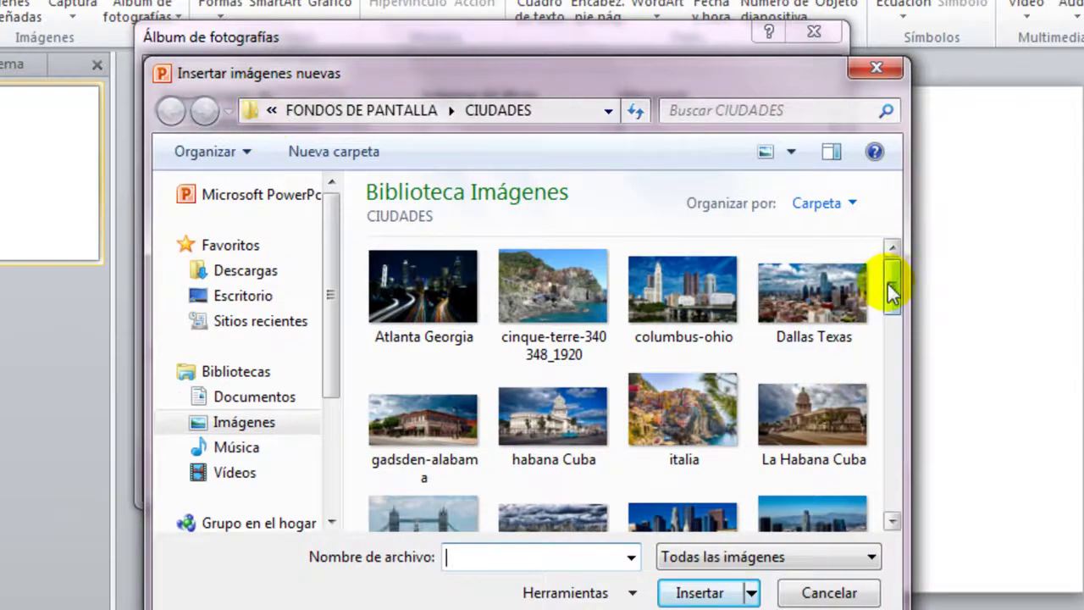
In the picture browser, select Atlanta Georgia, Dallas Texas and La Habana Cuba.
left_click_drag(892, 293, 792, 243)
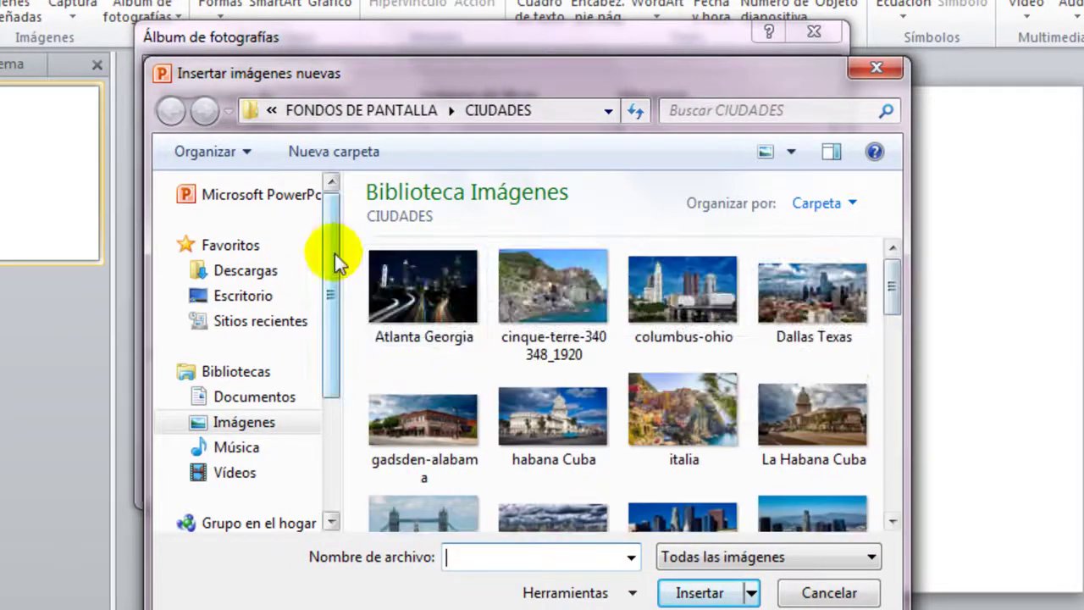
left_click_drag(703, 73, 573, 0)
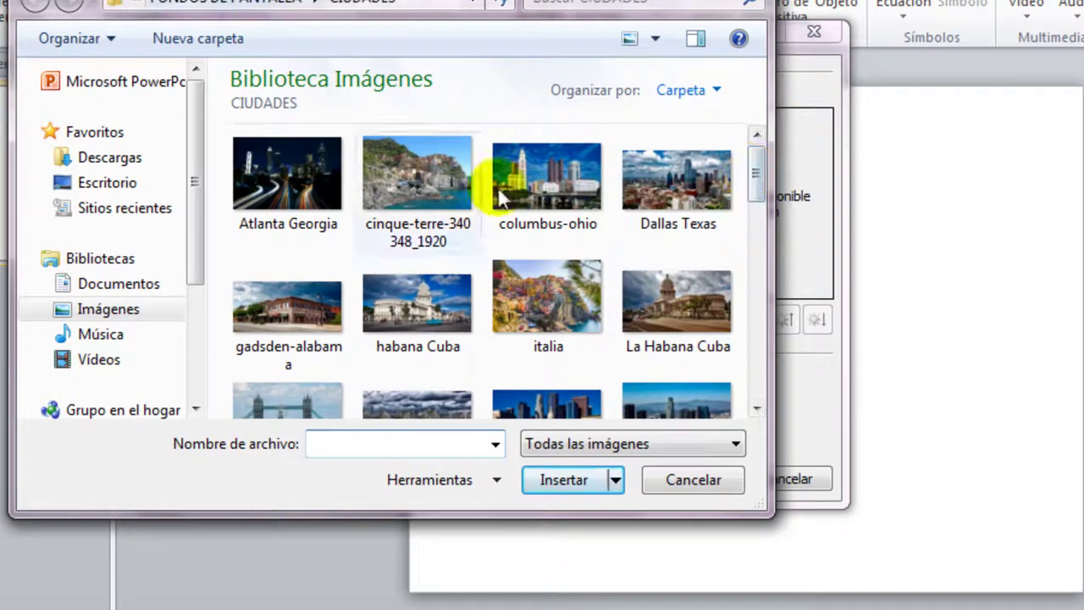
left_click_drag(755, 163, 759, 174)
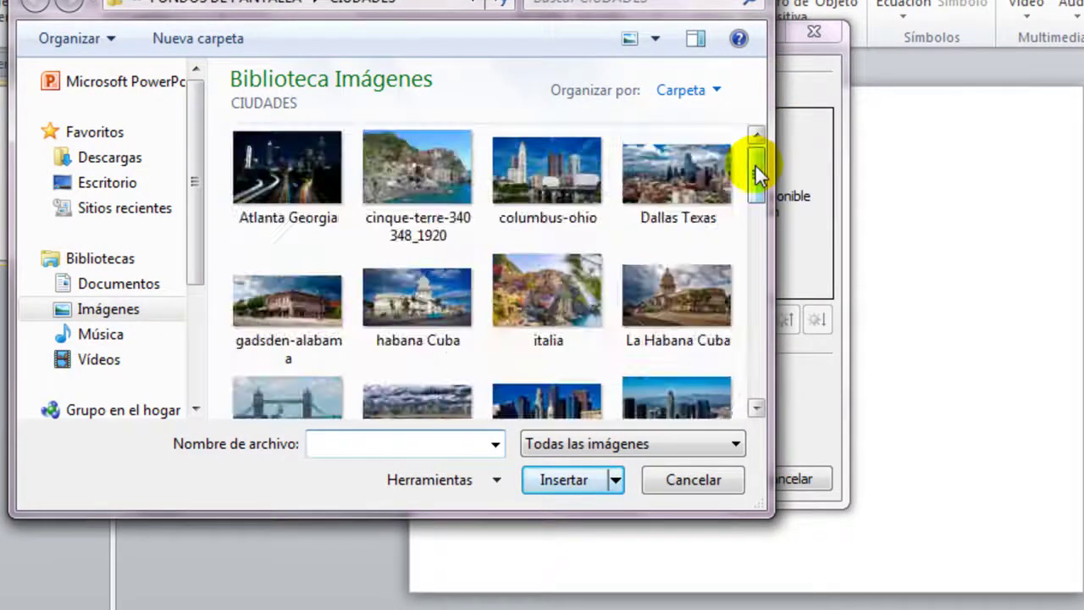
left_click(307, 202)
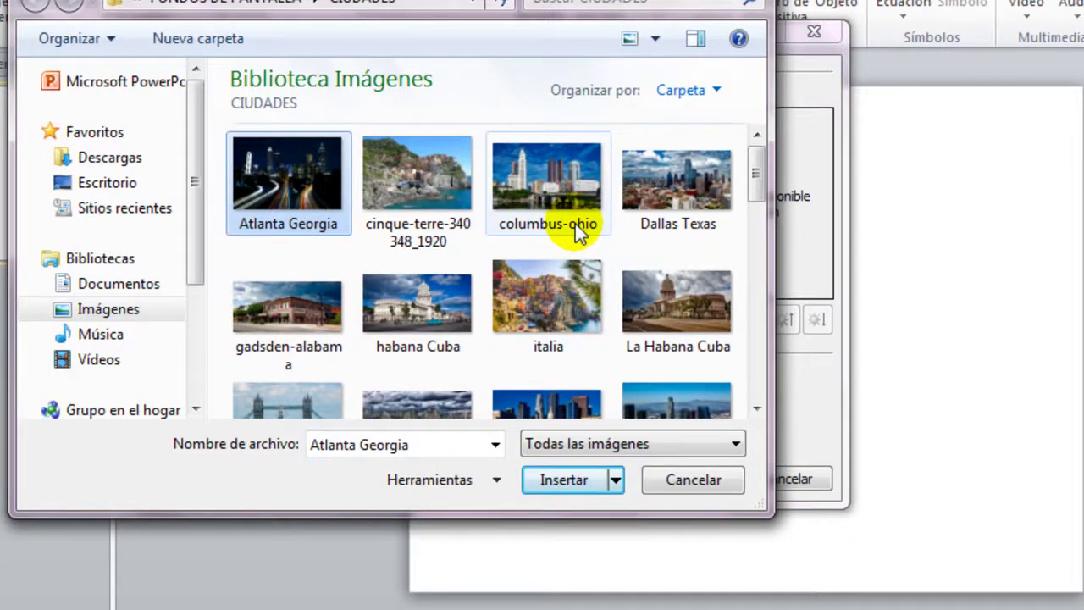
left_click(704, 207, "ctrl")
left_click_drag(762, 196, 760, 214)
left_click(677, 183, "ctrl")
Add Los Angeles, NuevaYork and washingt to the selection and insert all six photos.
scroll(762, 214, "down", 1)
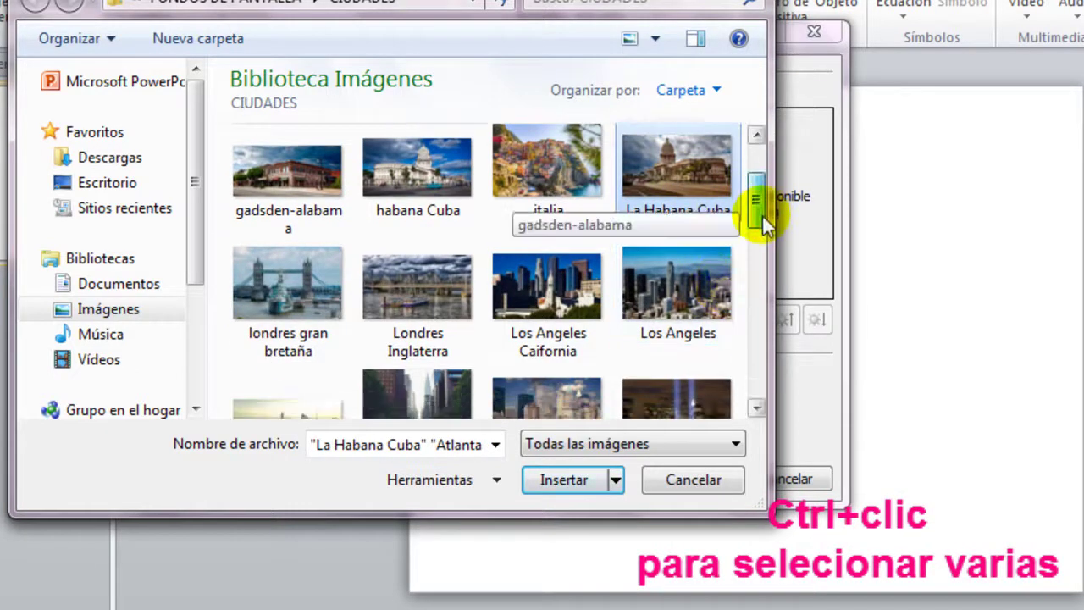
left_click(660, 300, "ctrl")
scroll(759, 235, "down", 3)
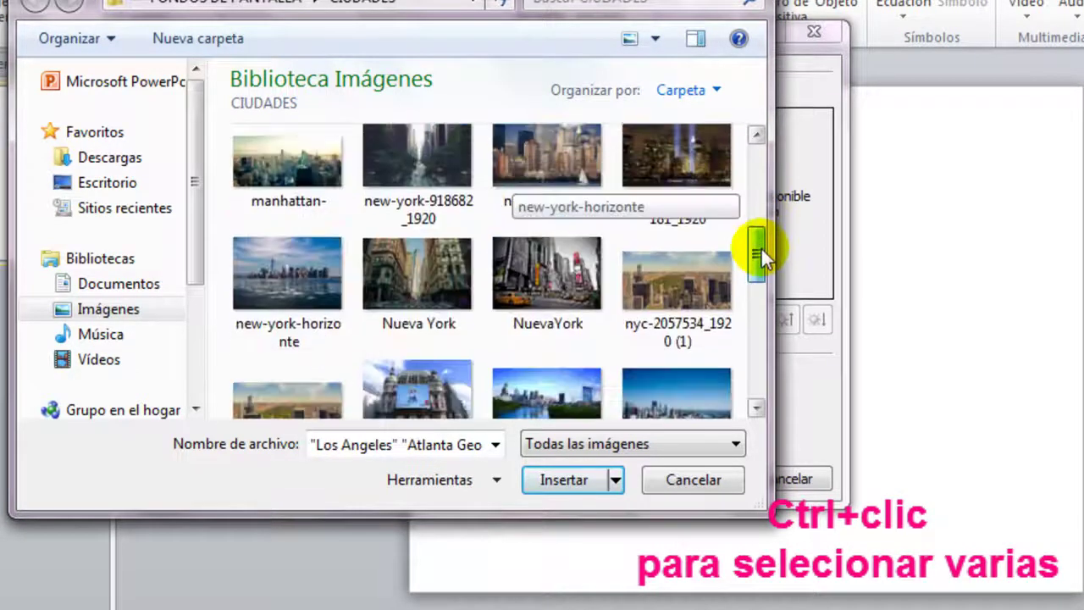
left_click(542, 274, "ctrl")
left_click_drag(754, 250, 745, 402)
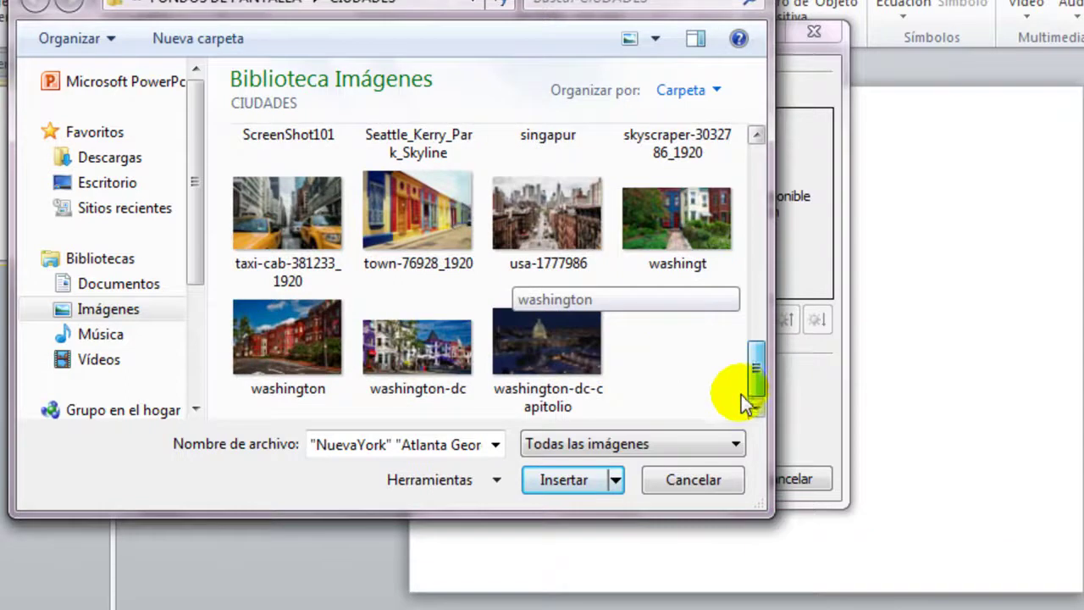
left_click(717, 205, "ctrl")
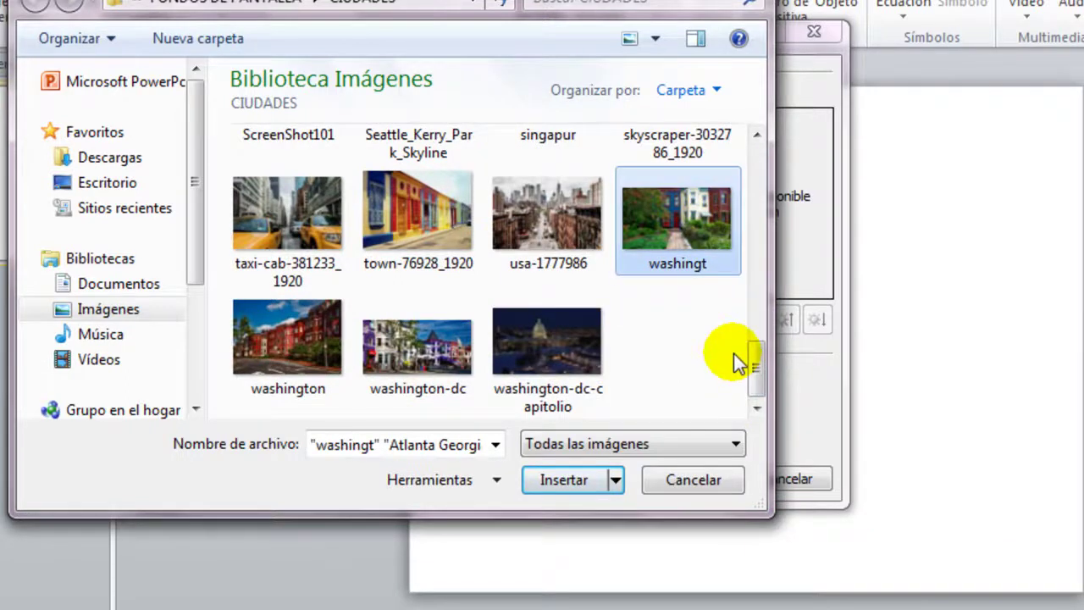
left_click(565, 479)
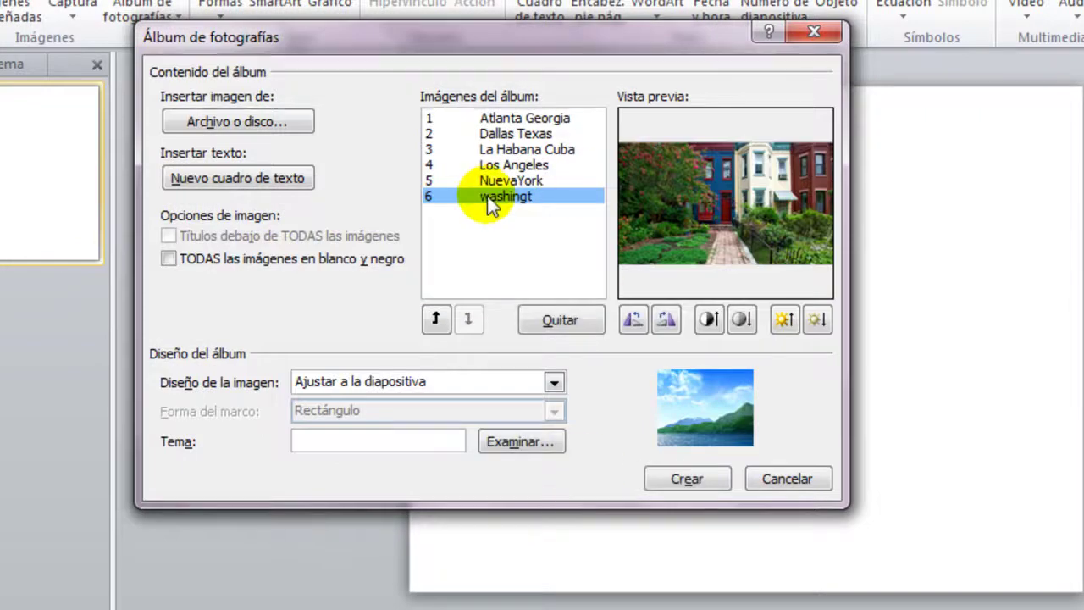
left_click(500, 118)
left_click(515, 135)
left_click(526, 149)
left_click(532, 165)
left_click(535, 180)
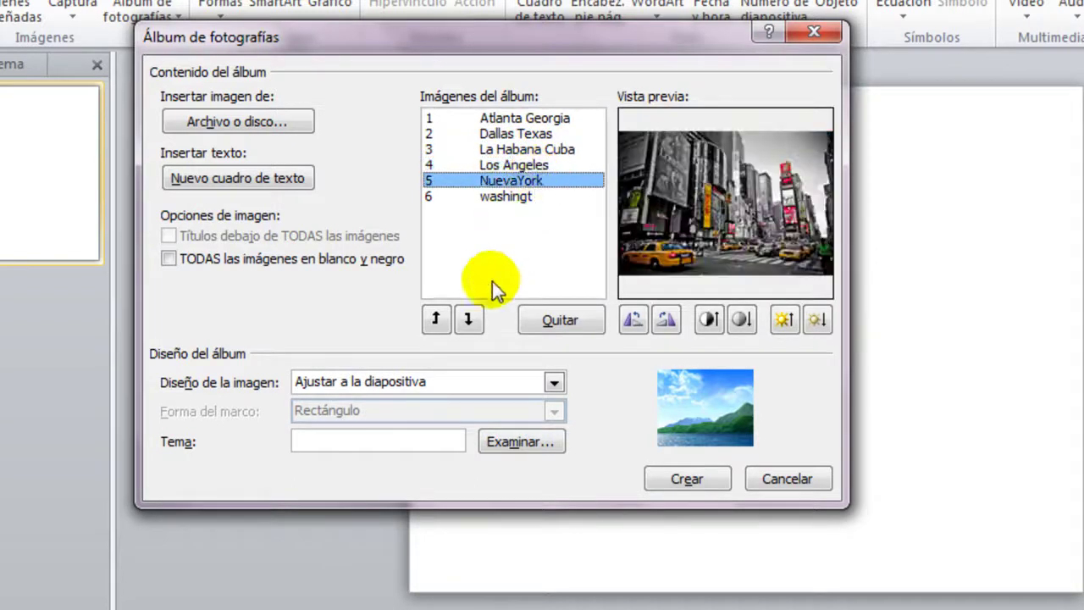
left_click(519, 197)
left_click(439, 320)
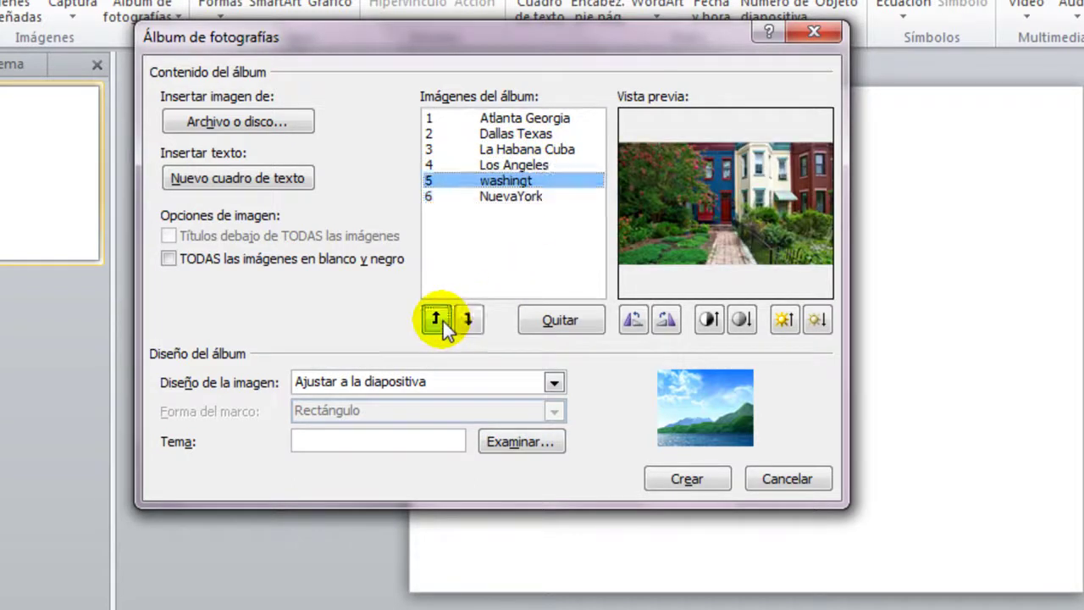
left_click(471, 320)
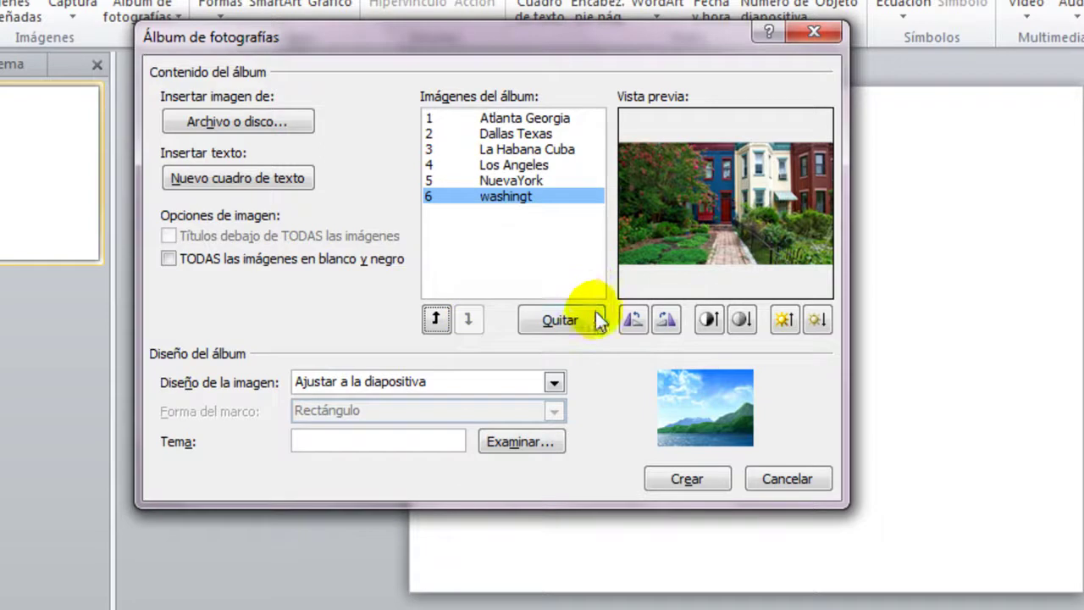
left_click(511, 181)
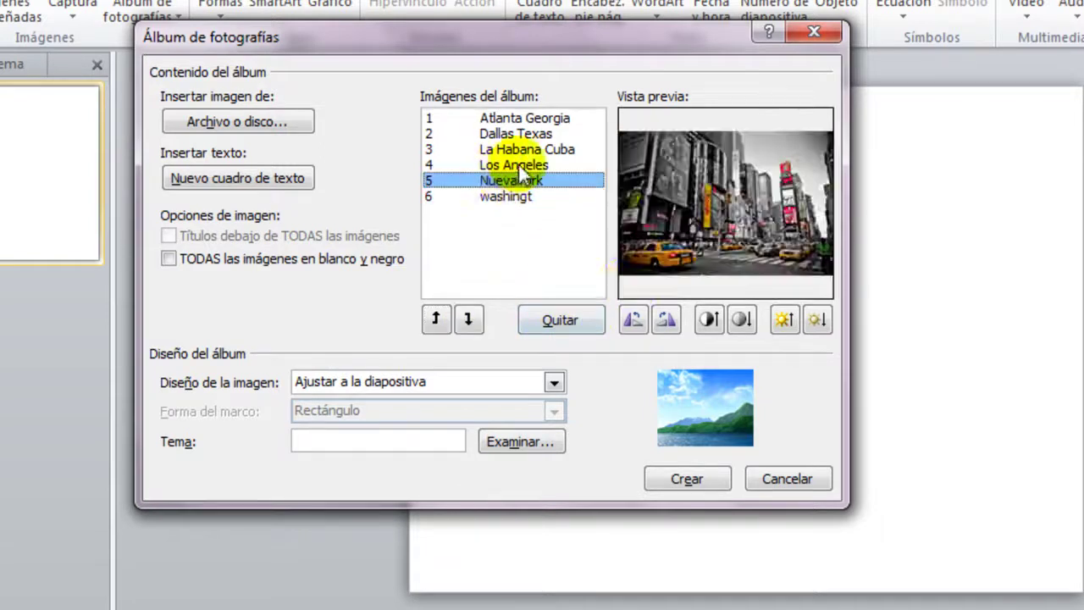
left_click(633, 319)
left_click(662, 317)
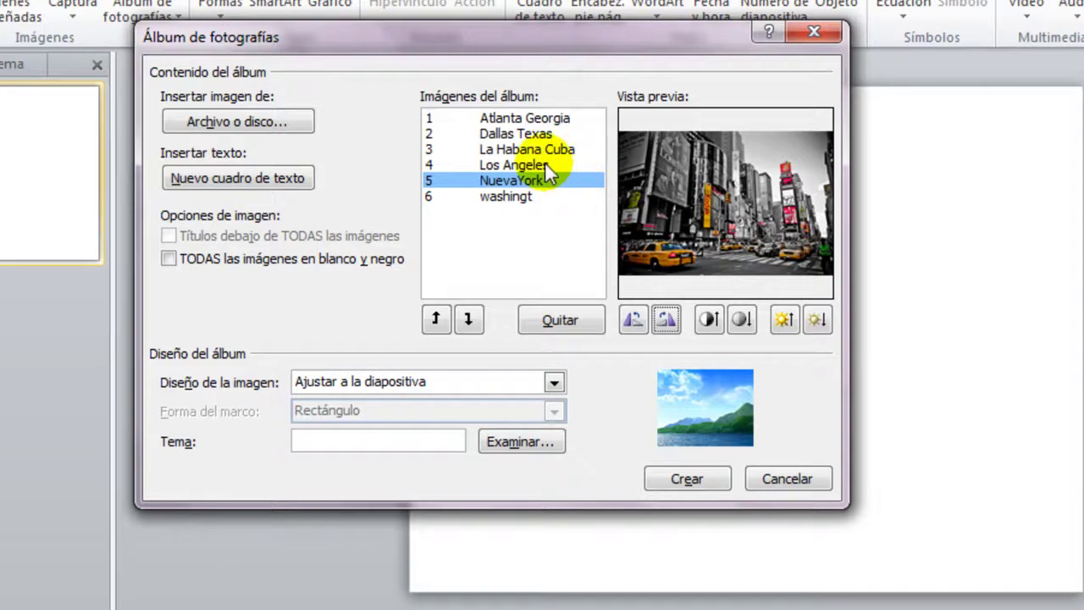
Try the Ajustar a la diapositiva layout, then set Diseño de la imagen to 1 imagen.
left_click(552, 382)
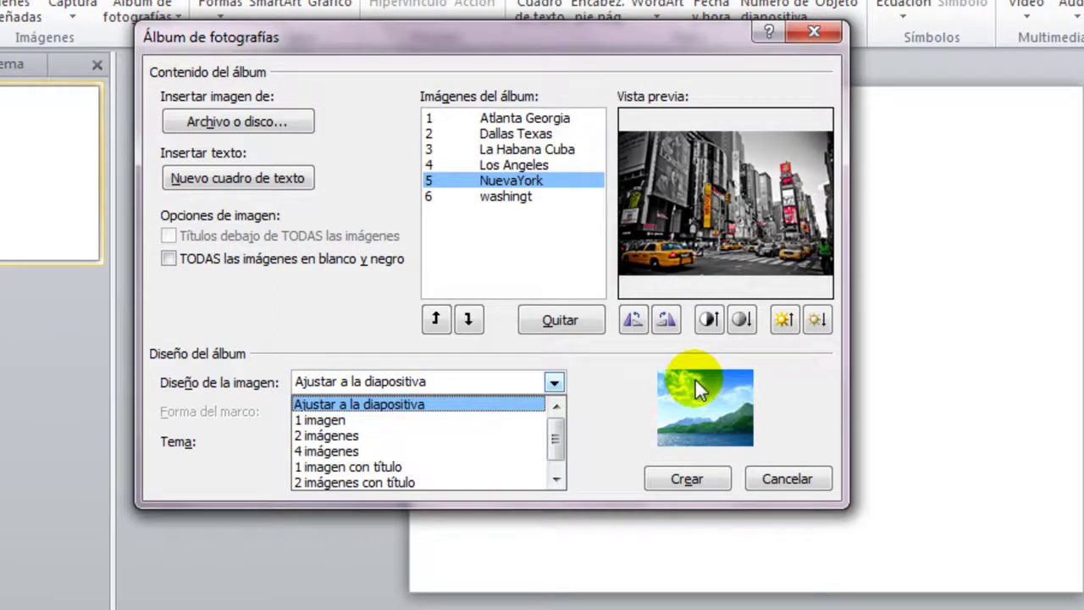
left_click(312, 419)
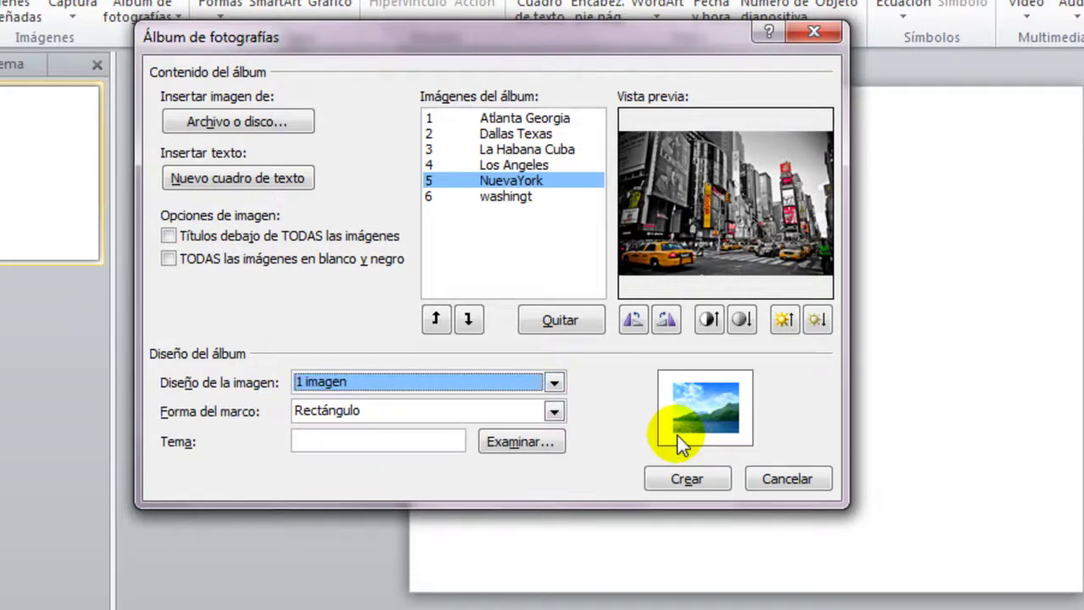
left_click(554, 382)
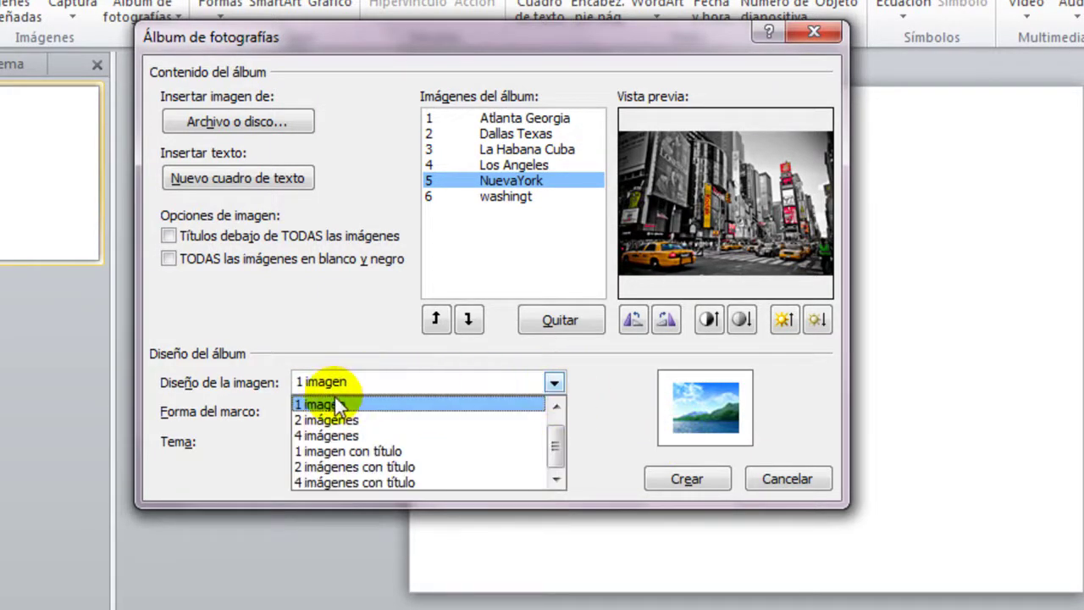
scroll(554, 440, "up", 1)
left_click(404, 405)
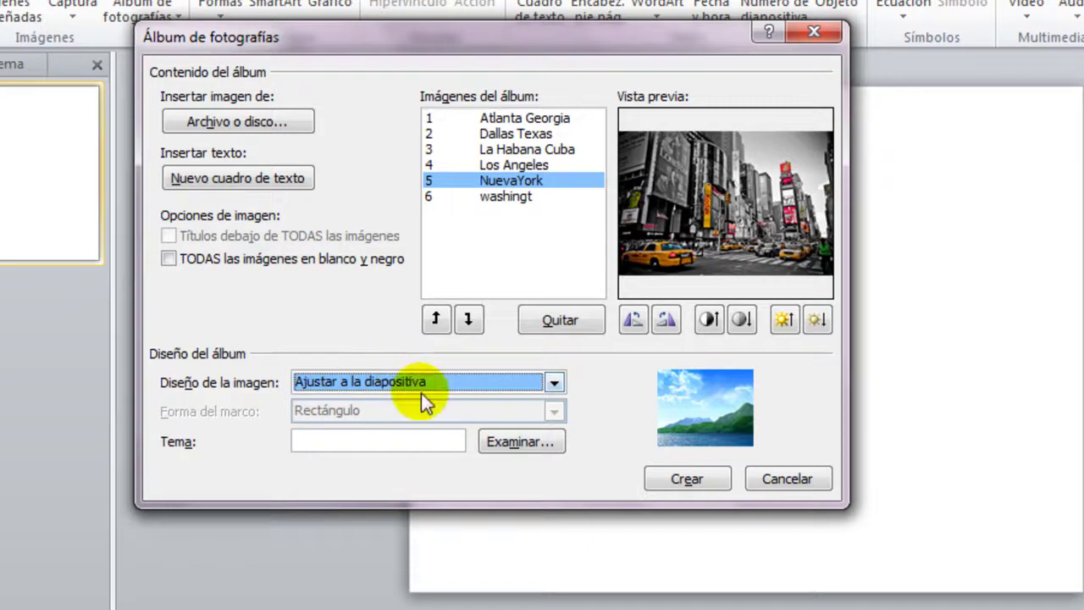
left_click(553, 383)
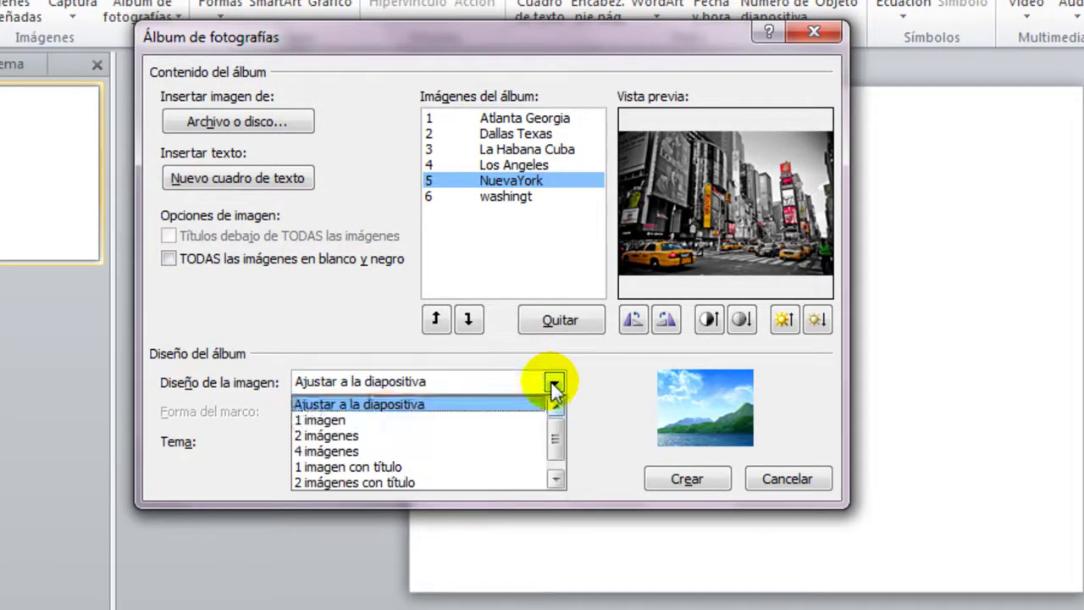
left_click(386, 420)
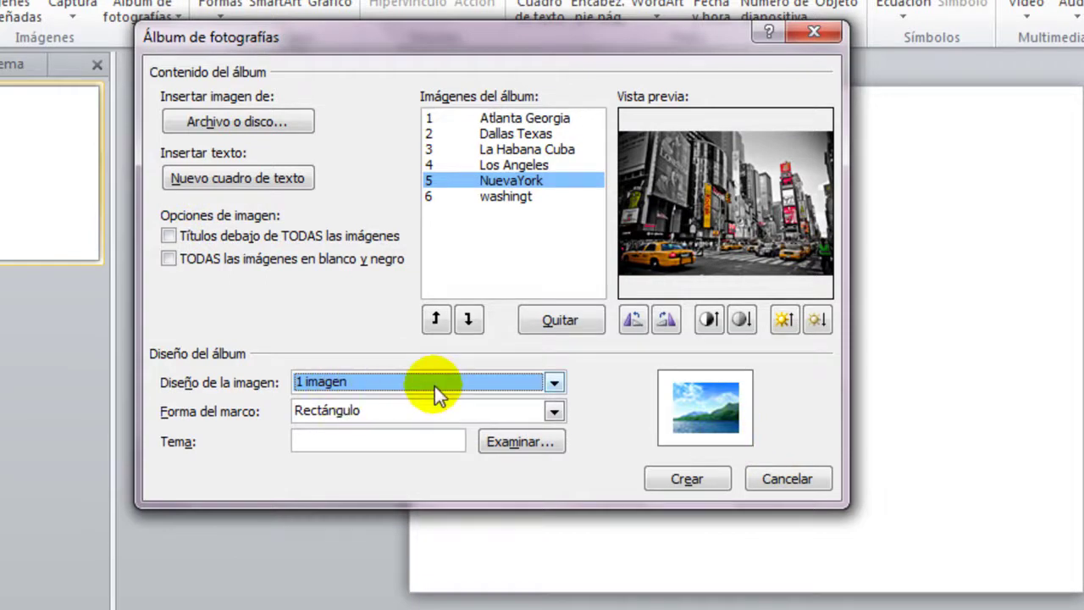
Turn on captions below all pictures, compare Ajustar and 2 imágenes, and keep 1 imagen.
left_click(169, 237)
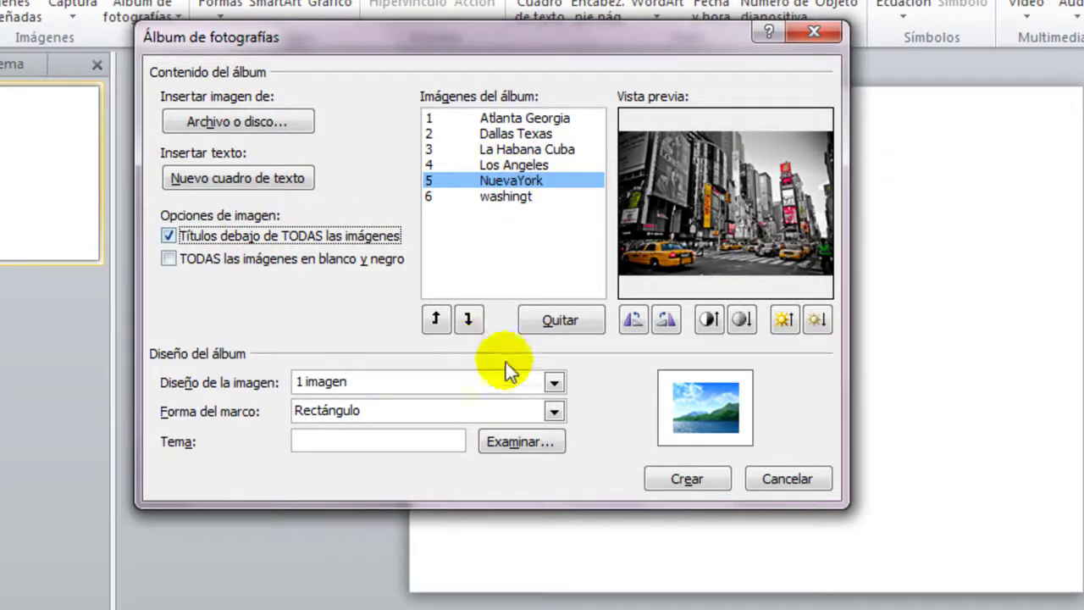
left_click(554, 382)
scroll(499, 436, "up", 1)
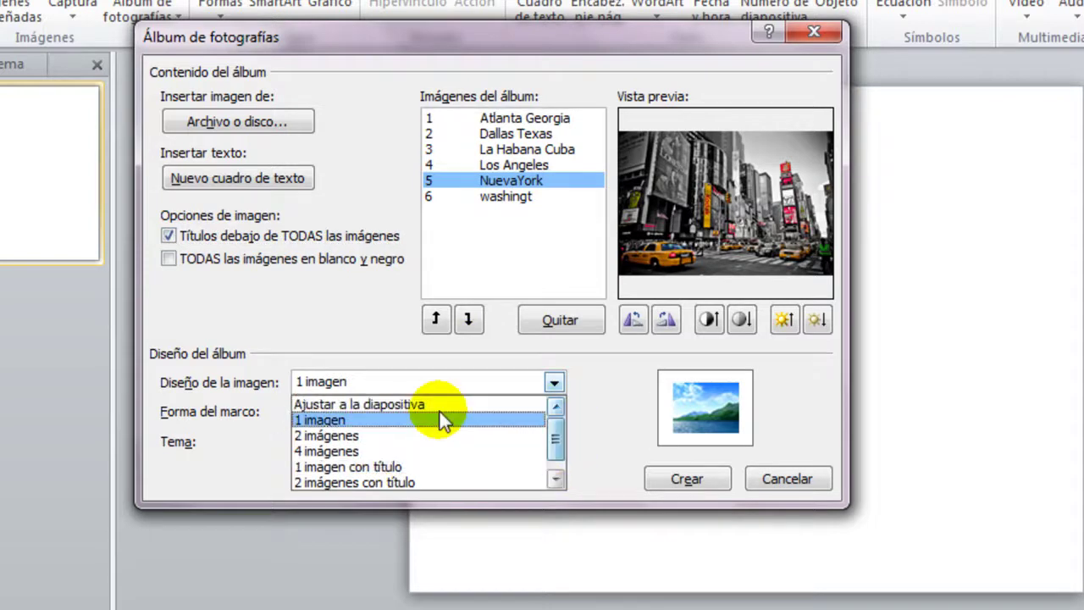
left_click(446, 401)
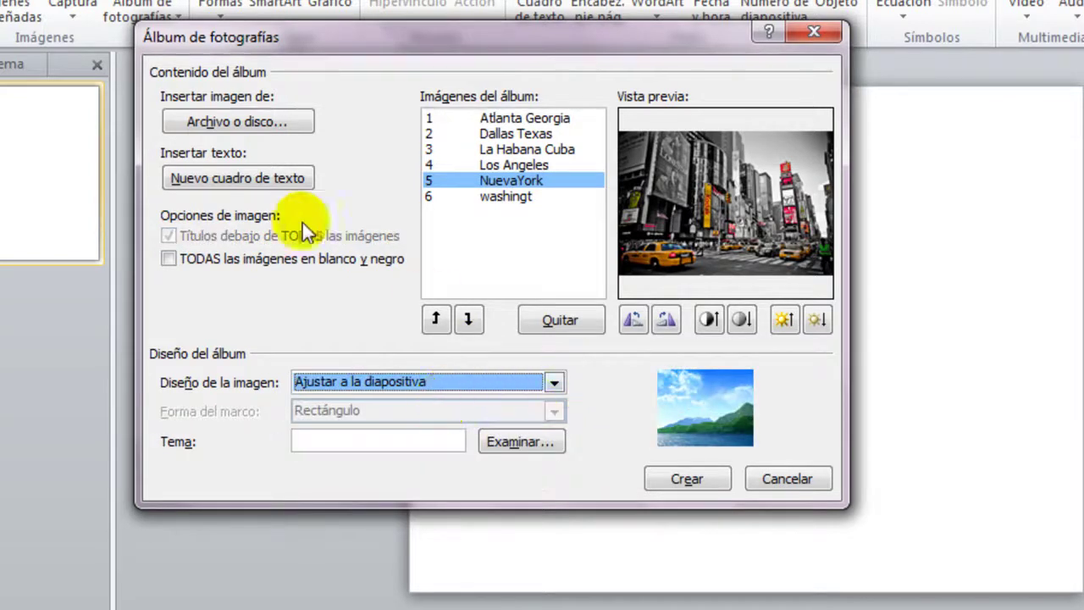
left_click(554, 382)
left_click(390, 420)
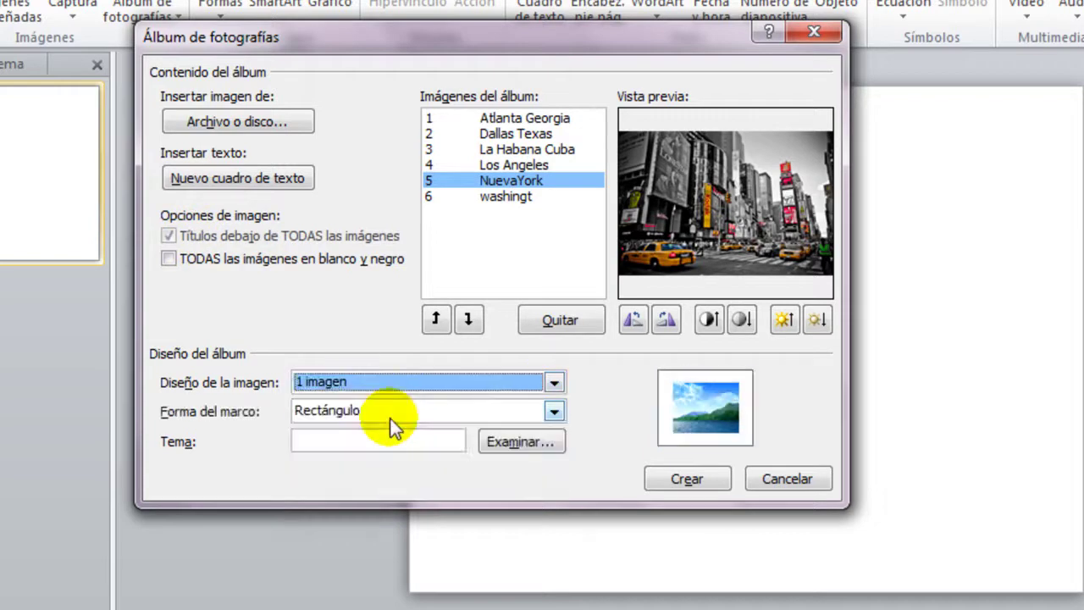
left_click(553, 382)
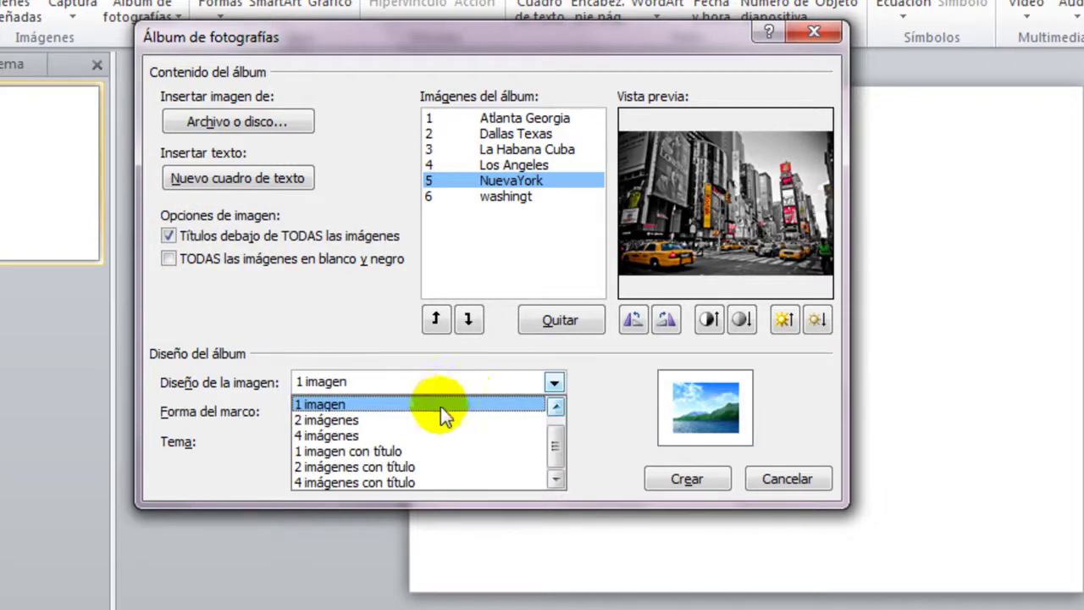
left_click(381, 420)
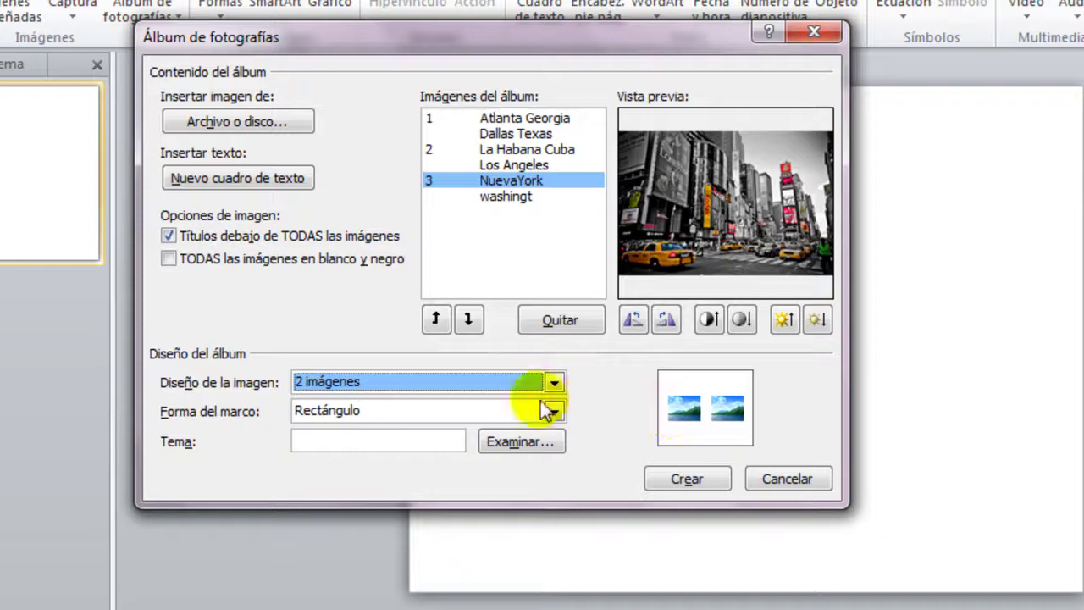
left_click(554, 382)
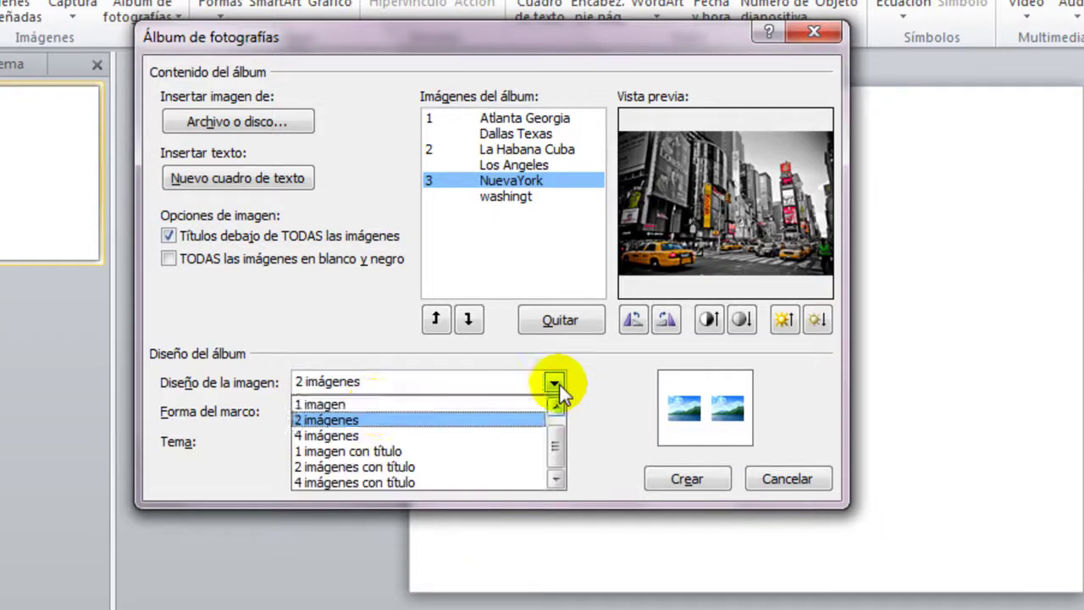
left_click(375, 409)
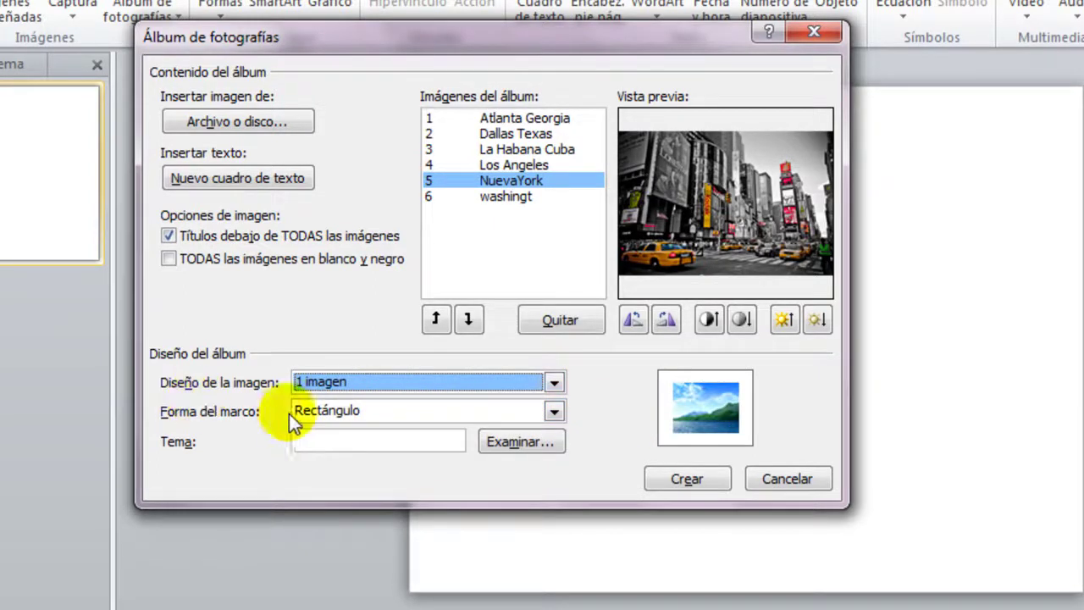
left_click(554, 411)
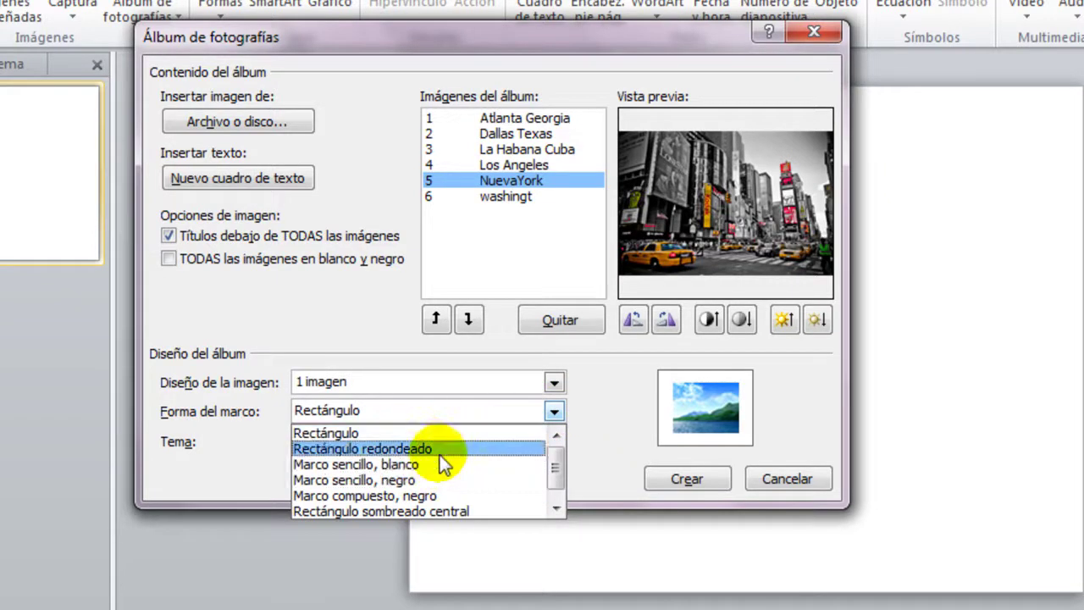
Set Forma del marco to Rectángulo de bordes suaves after trying other frame shapes.
left_click(440, 454)
left_click(561, 415)
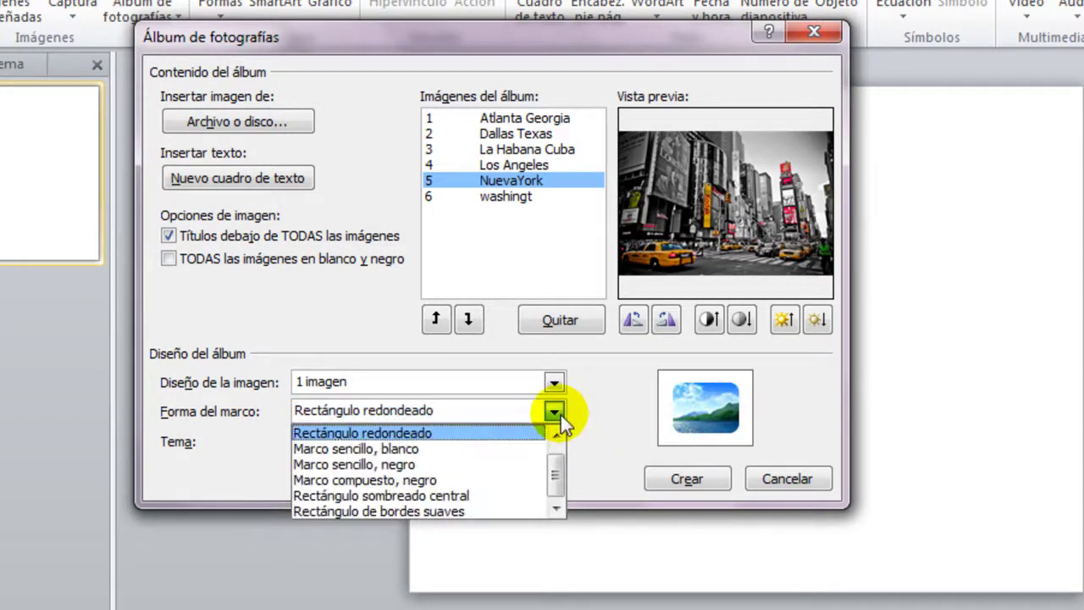
left_click(436, 464)
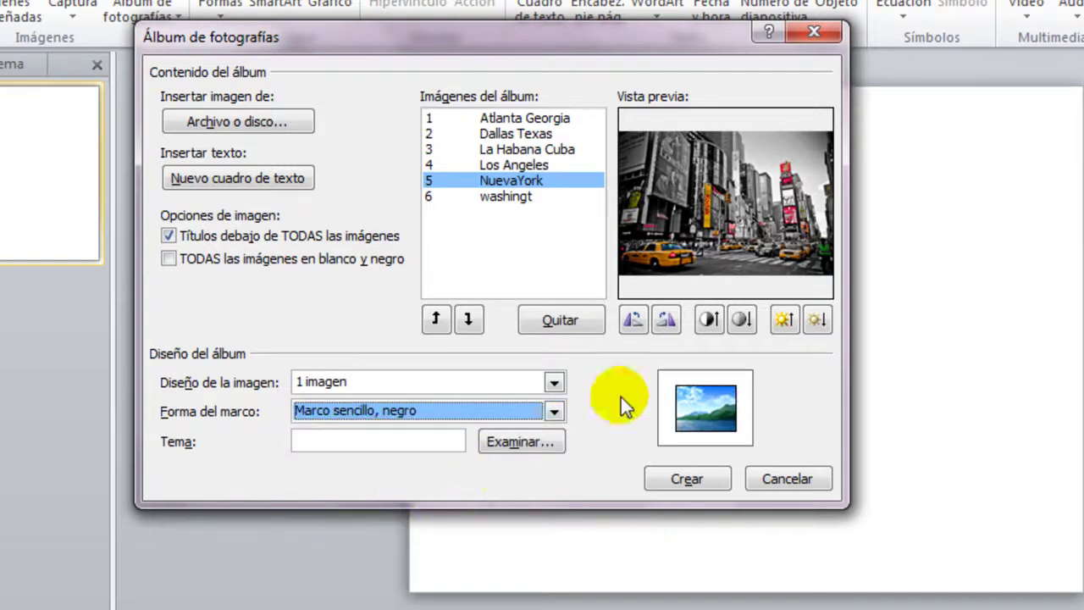
left_click(554, 411)
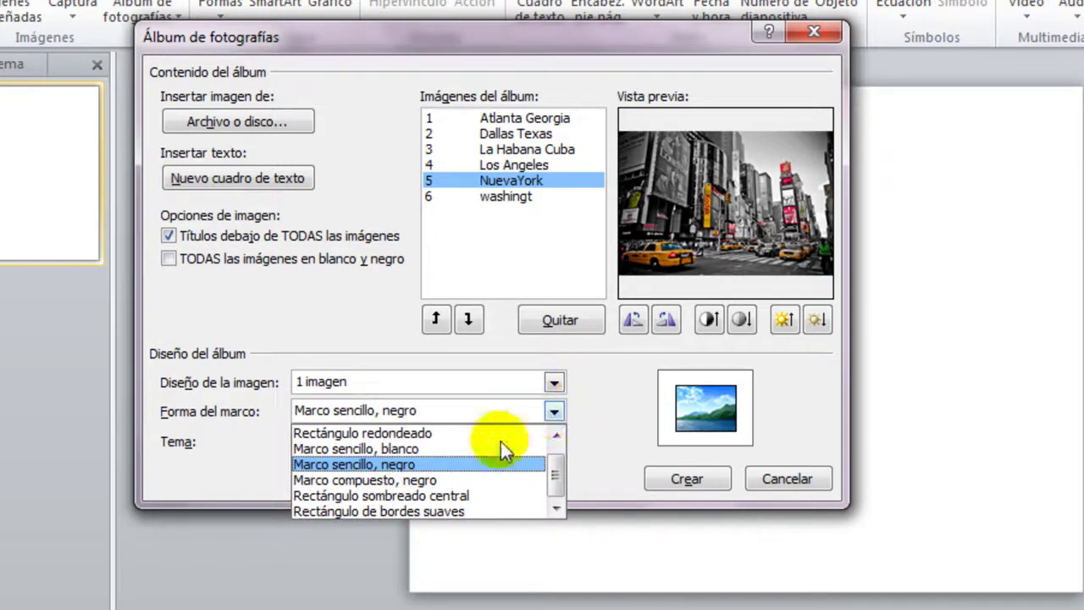
left_click(453, 499)
left_click(554, 411)
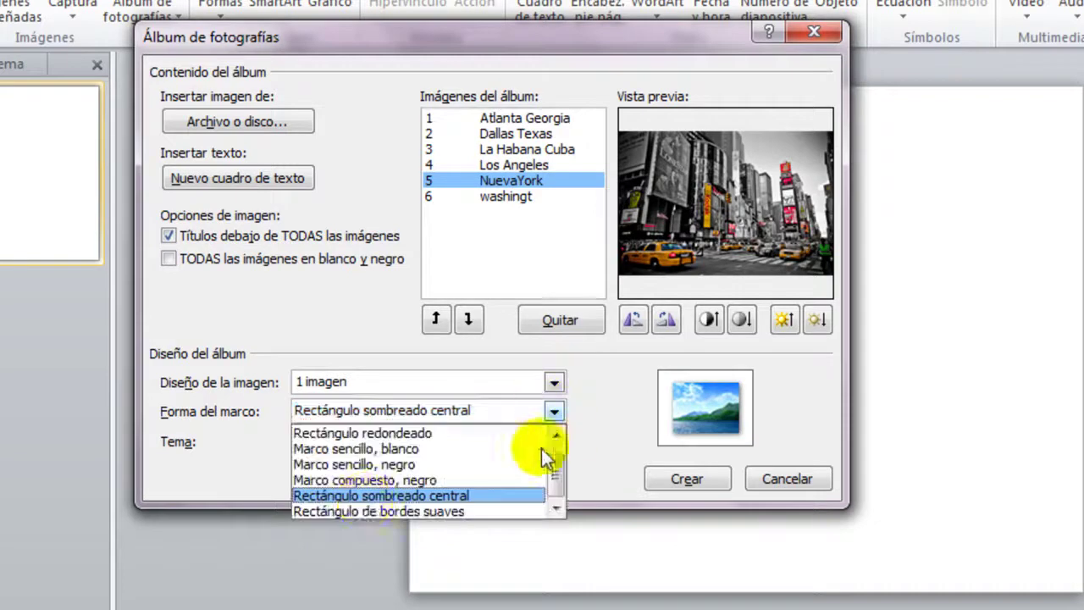
left_click(421, 511)
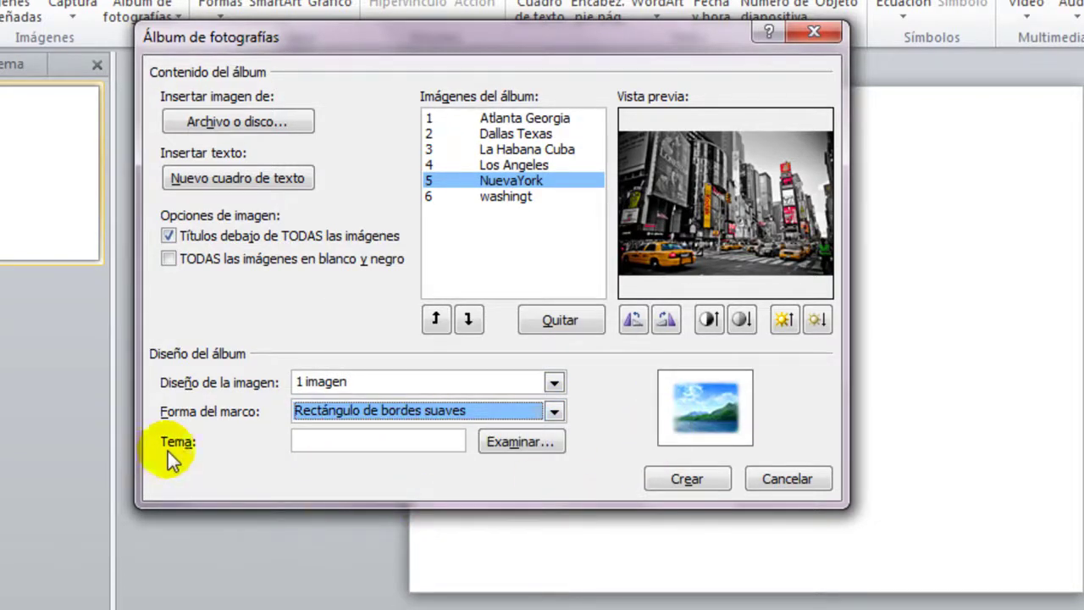
Choose the Module theme and create the photo album.
left_click(534, 442)
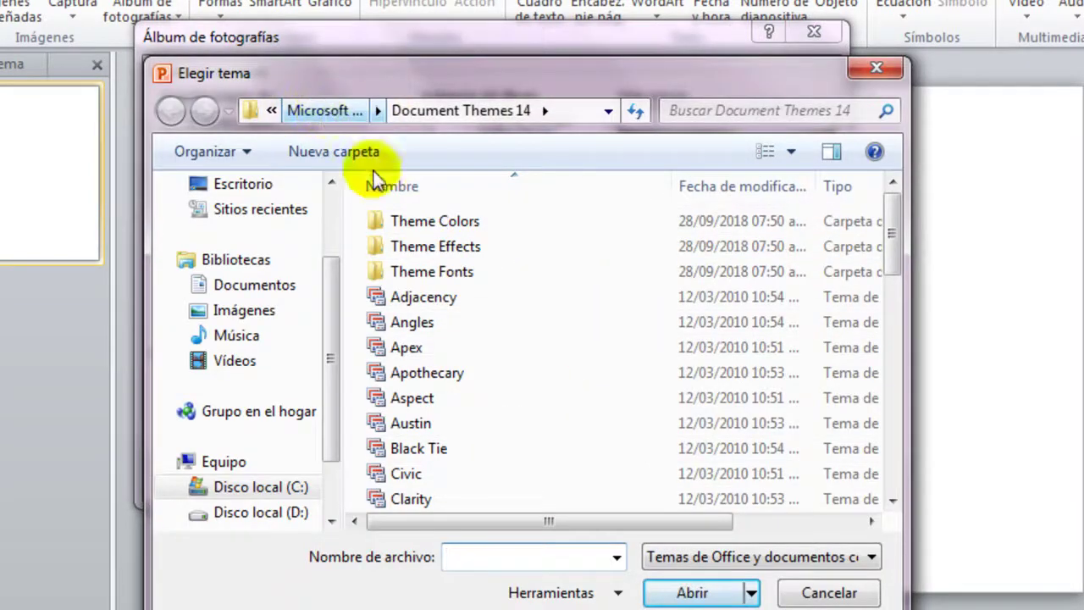
mouse_move(898, 240)
left_mouse_down()
mouse_move(890, 411)
mouse_move(894, 386)
left_mouse_up()
left_click(405, 304)
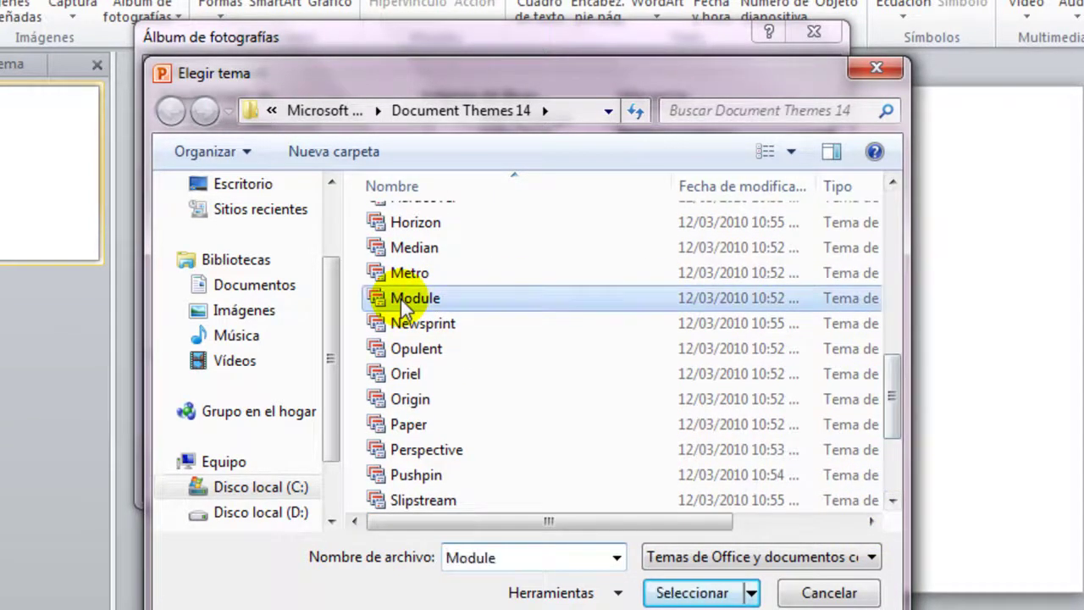
double_click(401, 299)
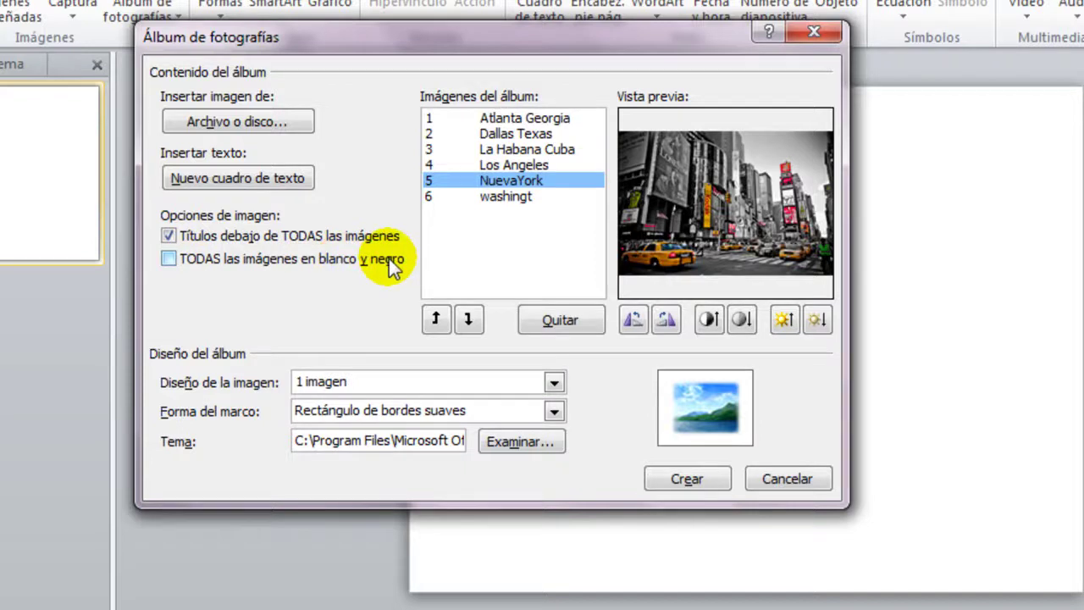
left_click(676, 479)
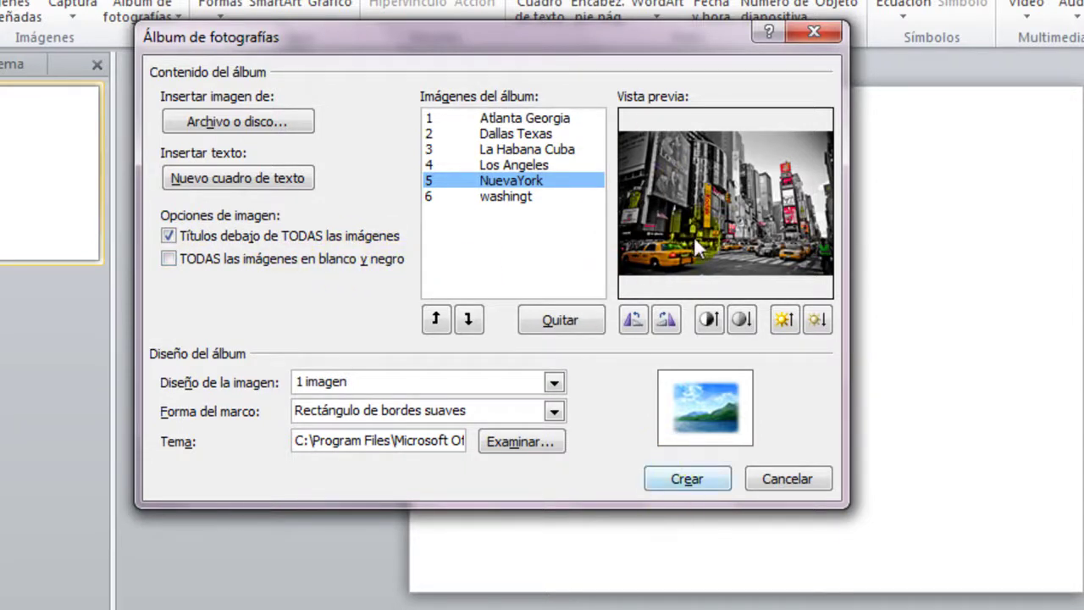
left_click(691, 478)
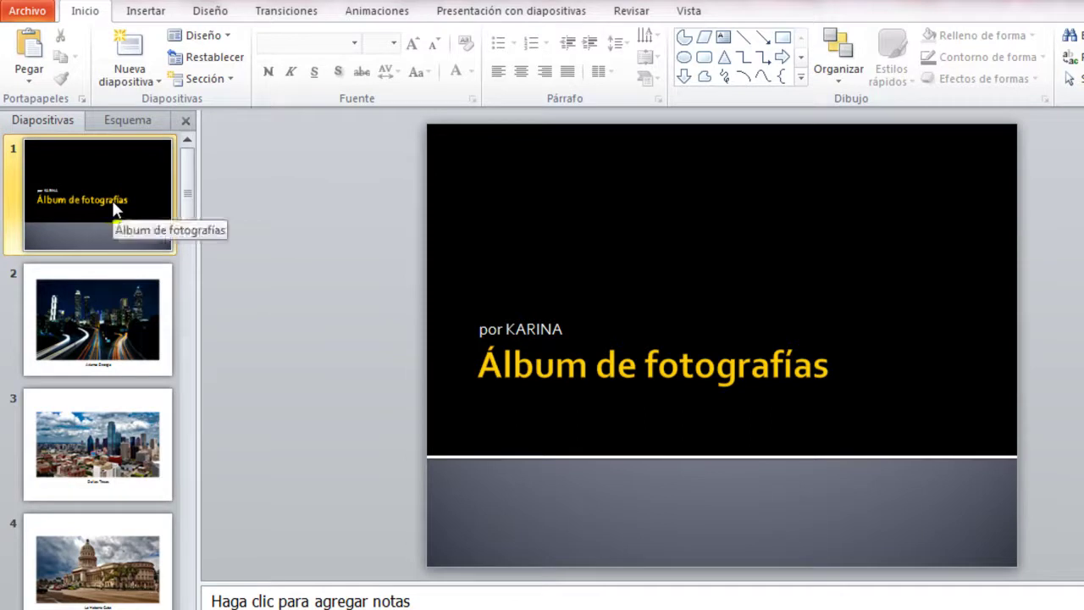
Review the Atlanta Georgia, Dallas Texas and La Habana Cuba slides.
left_click(107, 318)
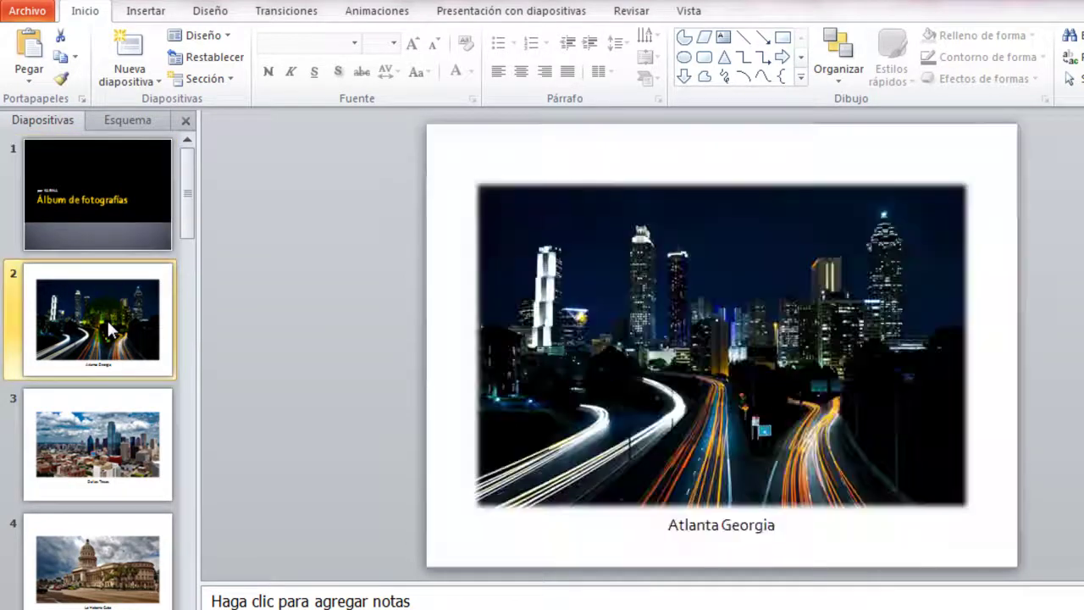
left_click(120, 441)
left_click(130, 557)
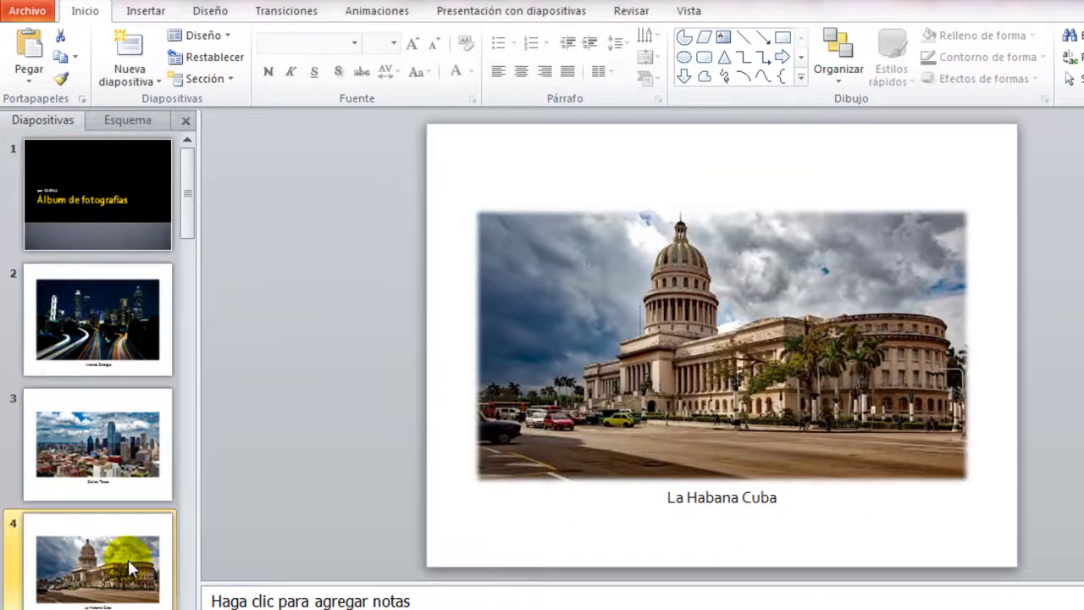
left_click(101, 339)
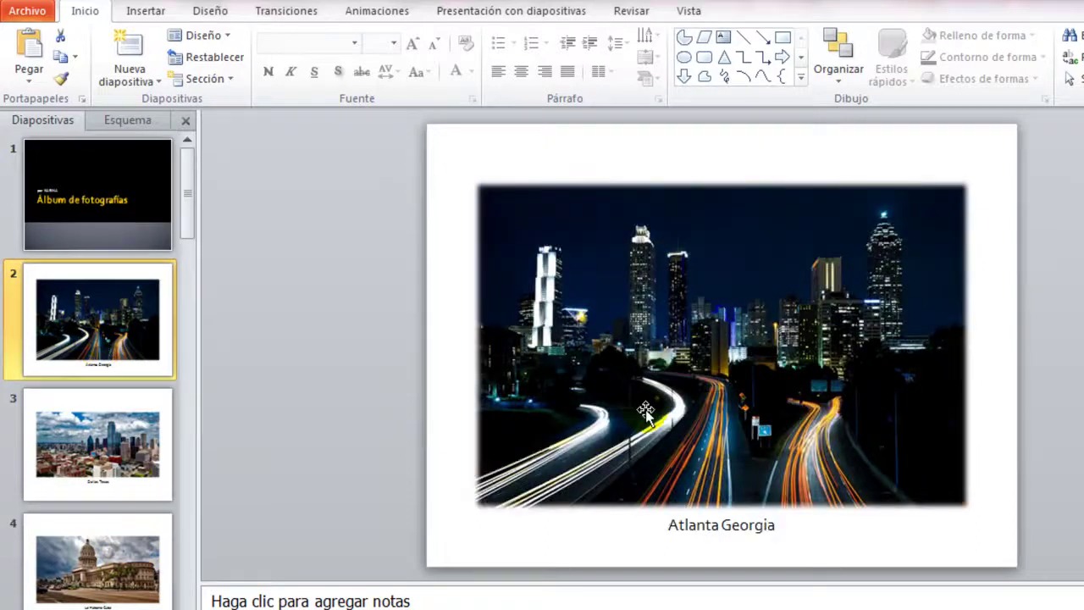
left_click(690, 527)
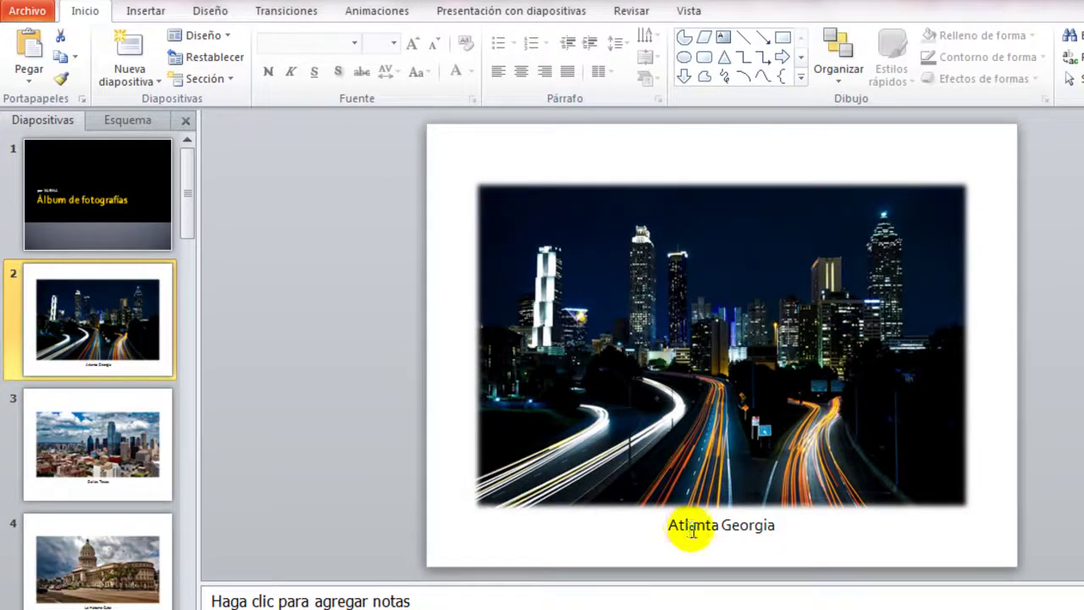
left_click(145, 497)
left_click(127, 542)
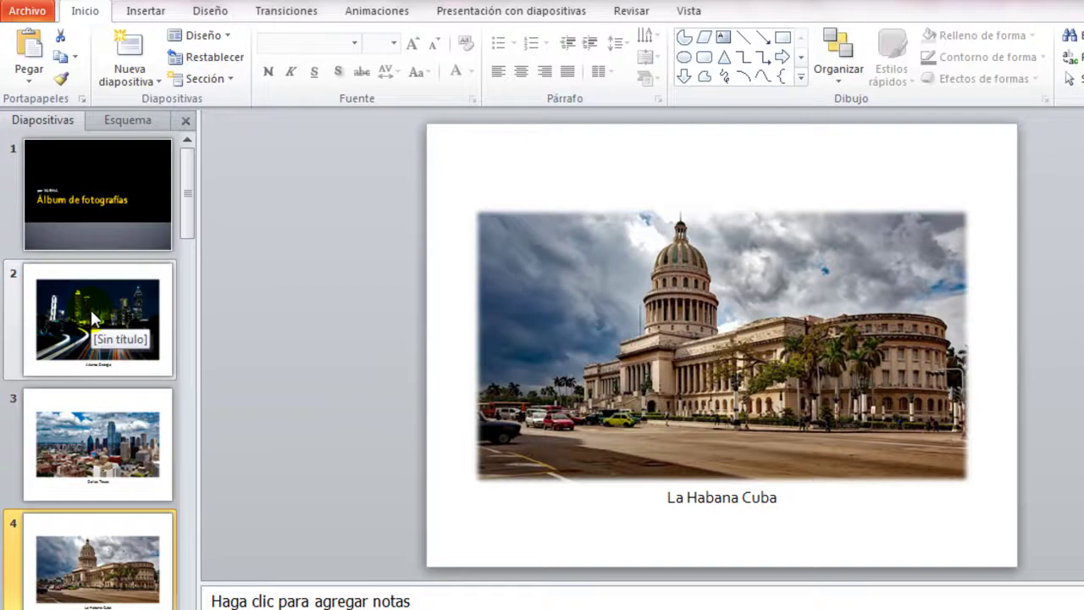
left_click(81, 310)
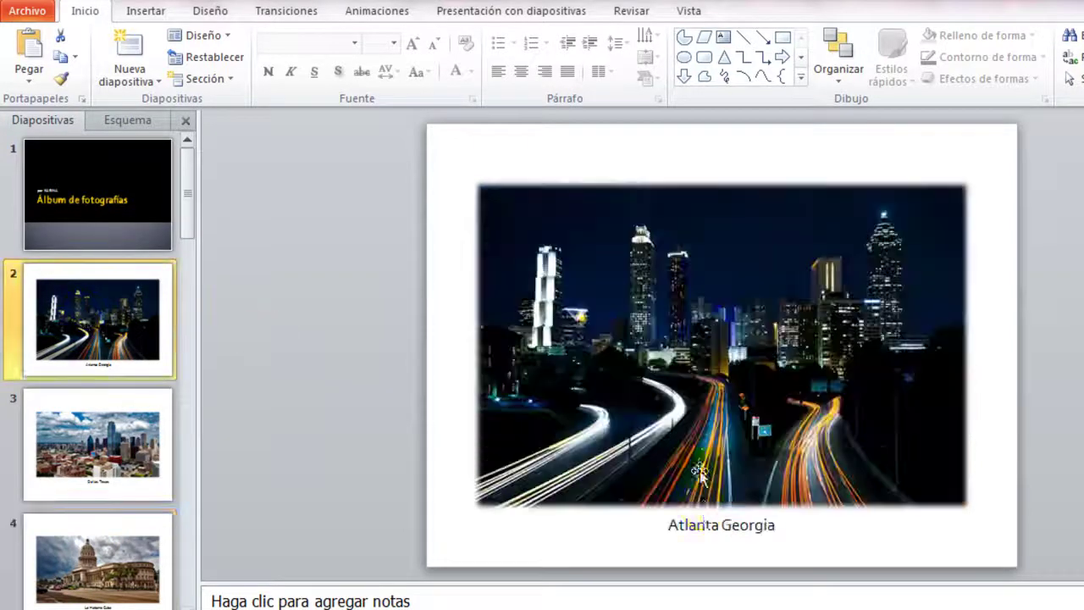
Select and deselect the Atlanta Georgia caption text, then go to the Dallas Texas slide.
left_click(703, 520)
key("Escape")
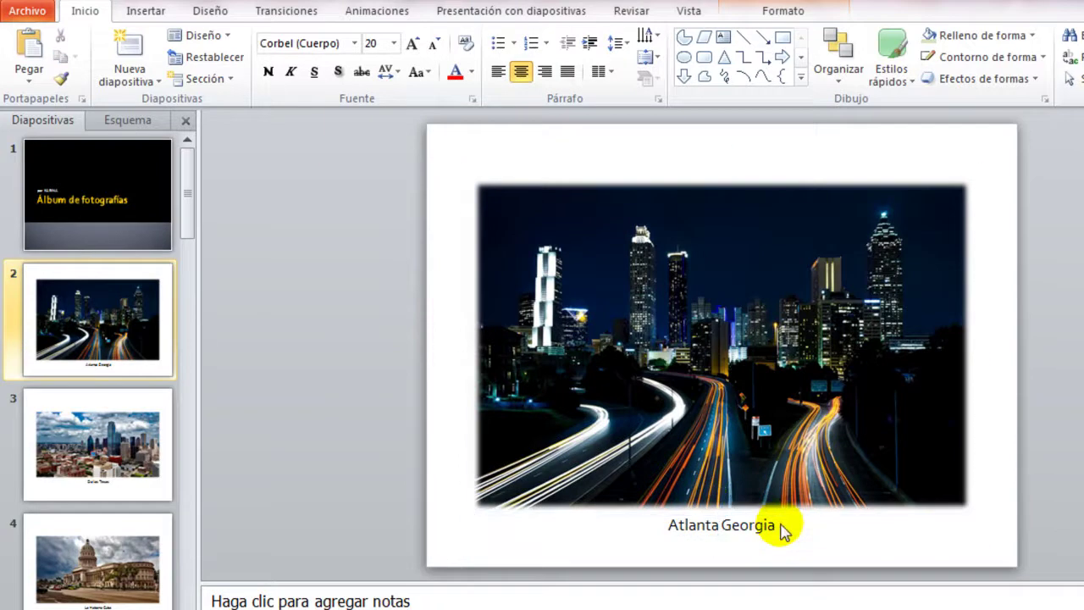
left_click_drag(775, 527, 653, 527)
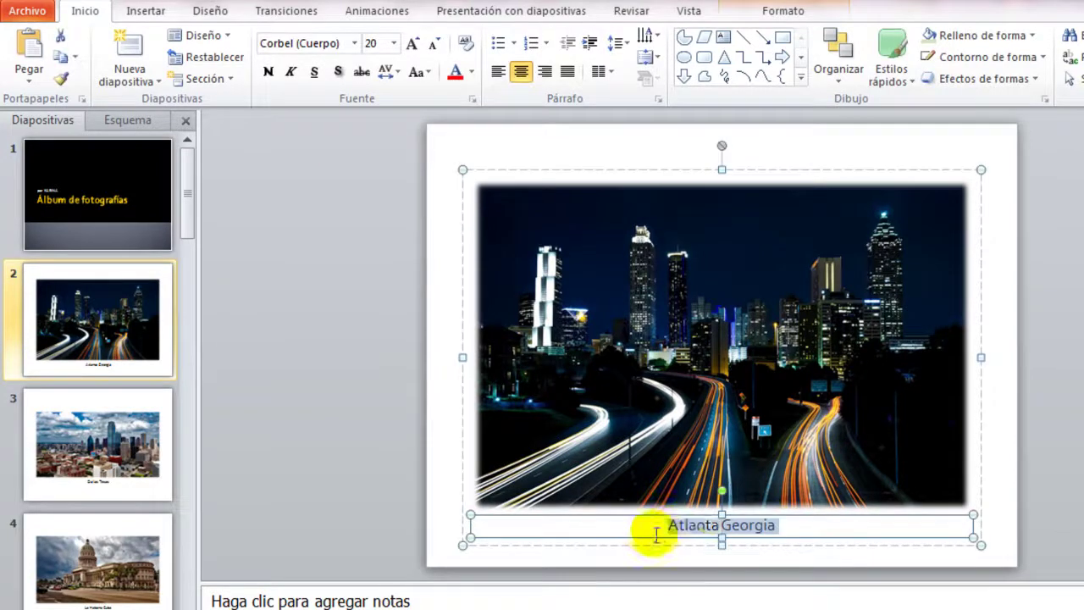
left_click(682, 535)
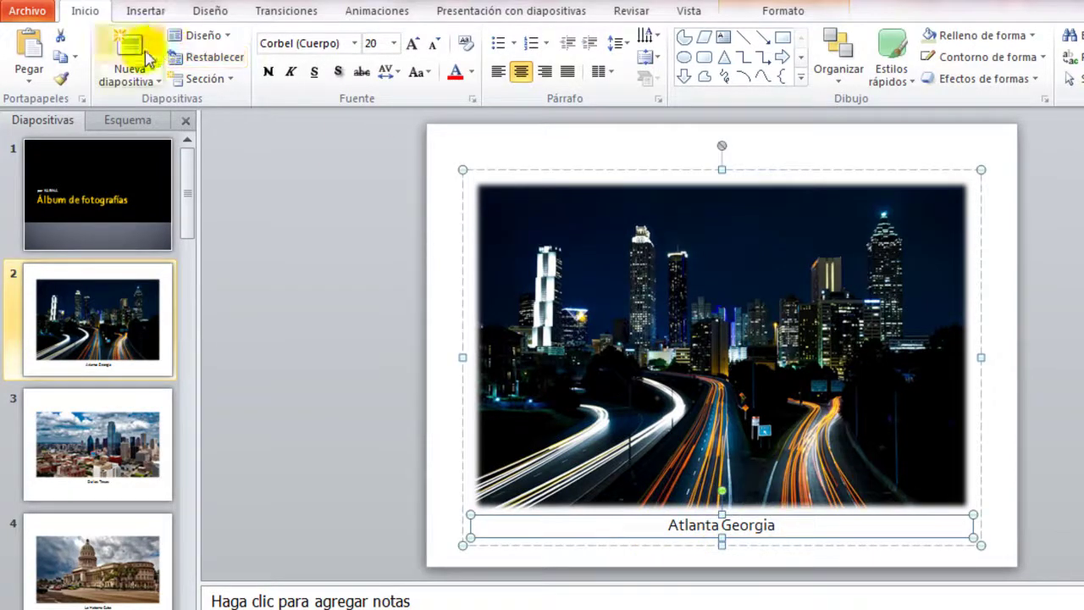
left_click(450, 387)
mouse_move(188, 212)
left_mouse_down()
mouse_move(188, 550)
mouse_move(194, 201)
left_mouse_up()
left_click(150, 225)
left_click(127, 462)
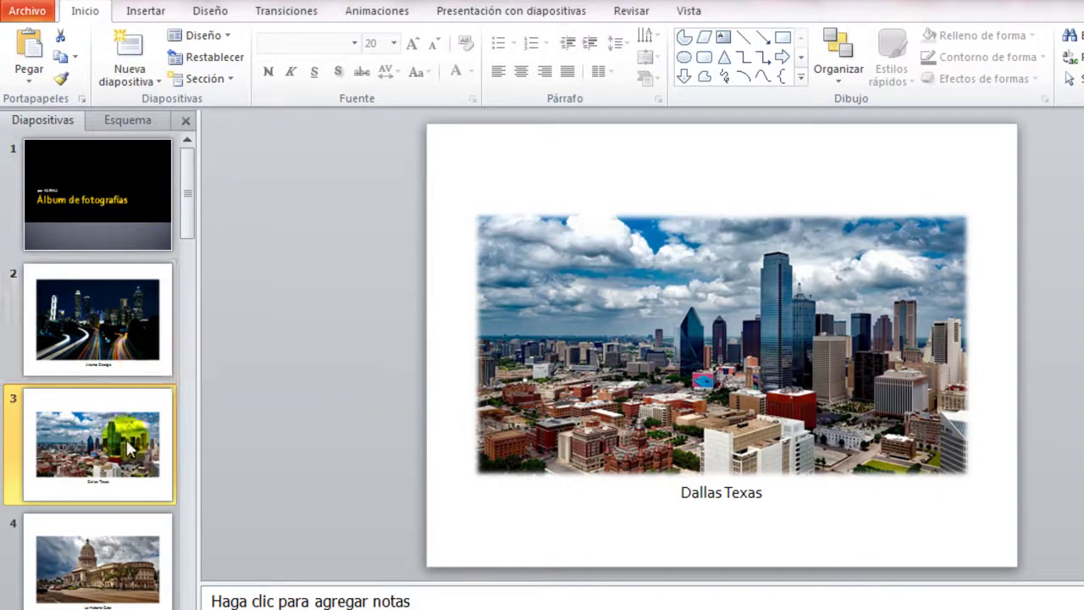
Step through the slides from Atlanta Georgia to washingt, ending on the title slide.
left_click(159, 356)
left_click(146, 10)
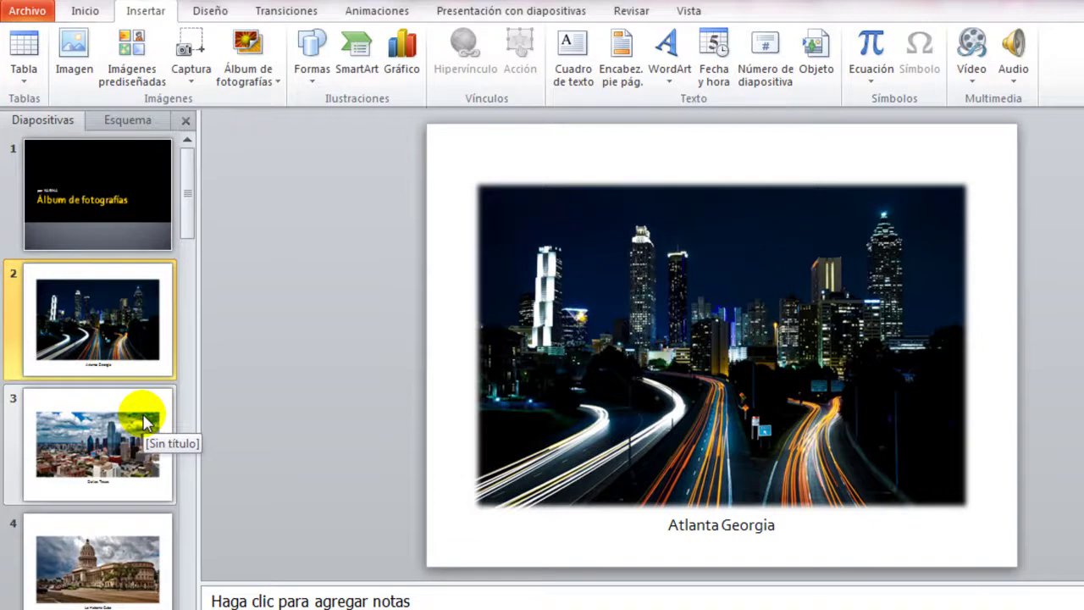
scroll(181, 363, "down", 3)
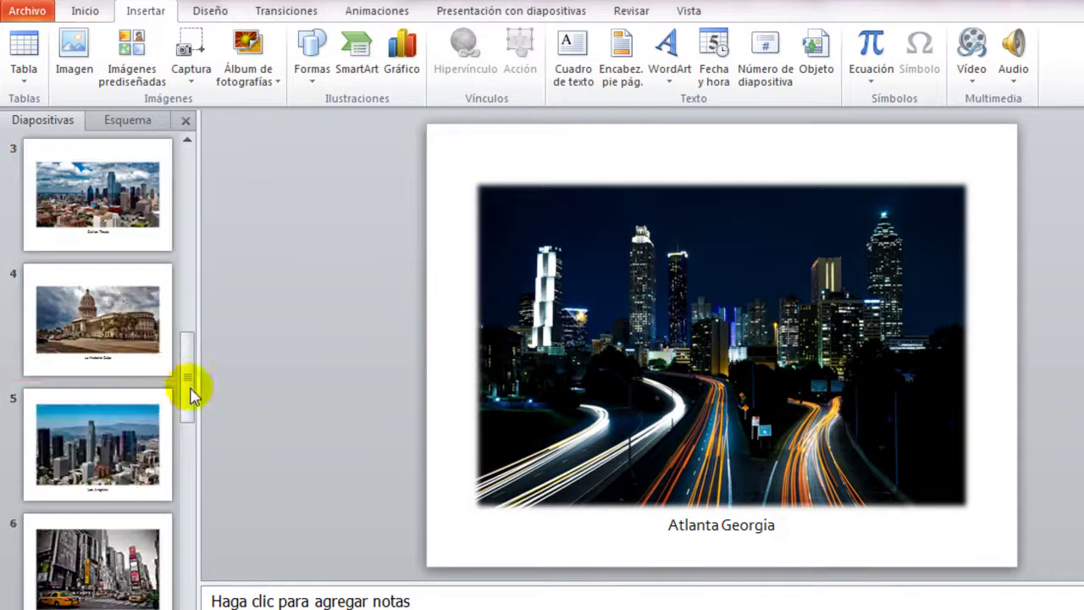
left_click(175, 381)
left_click(180, 415)
left_click(164, 544)
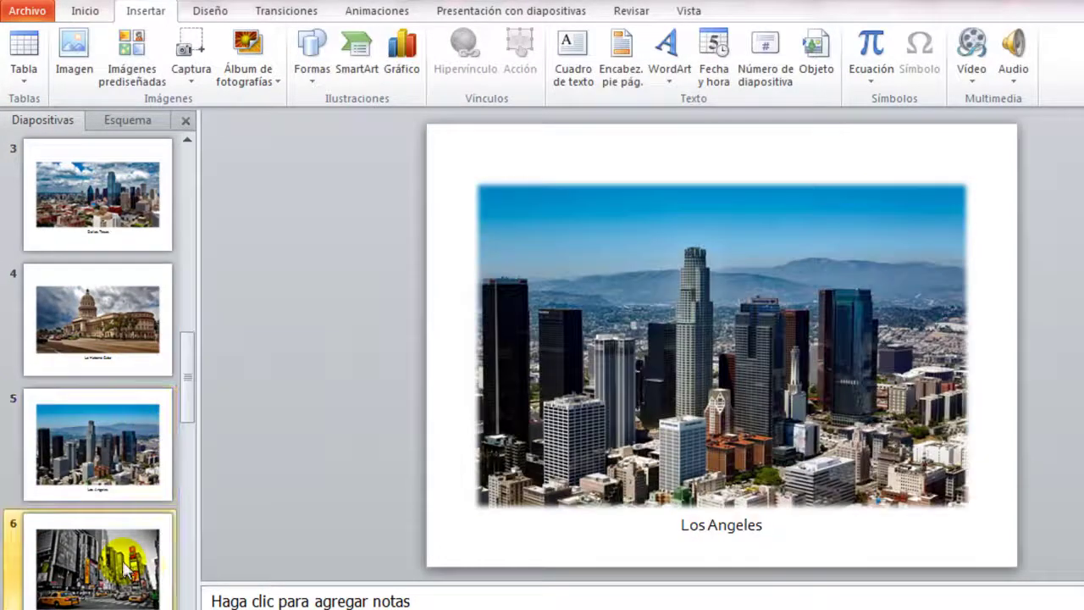
mouse_move(187, 394)
left_mouse_down()
mouse_move(190, 570)
mouse_move(215, 206)
left_mouse_up()
left_click(174, 528)
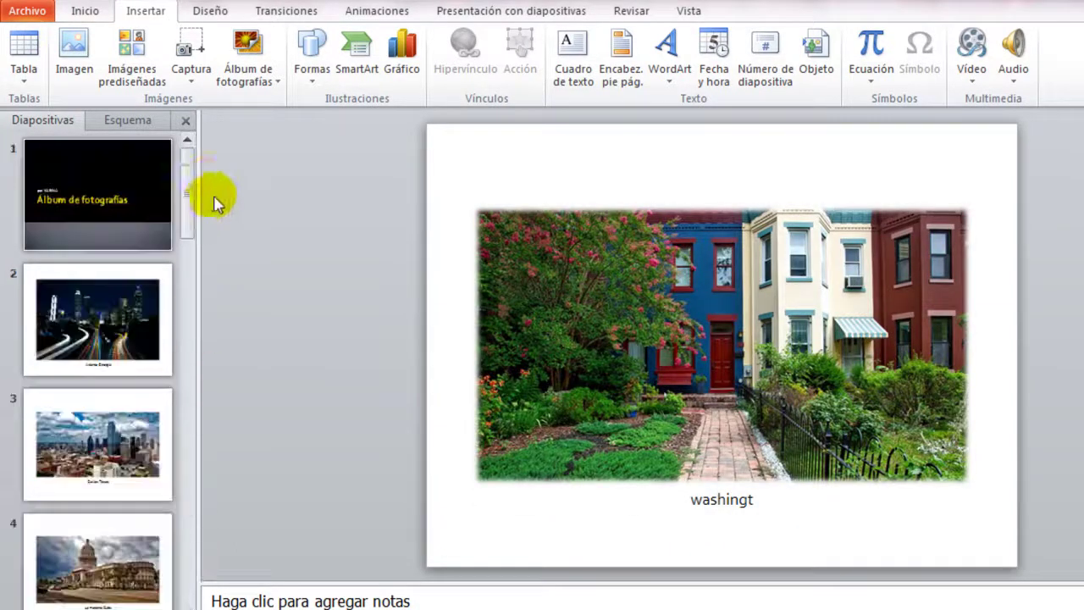
left_click(124, 160)
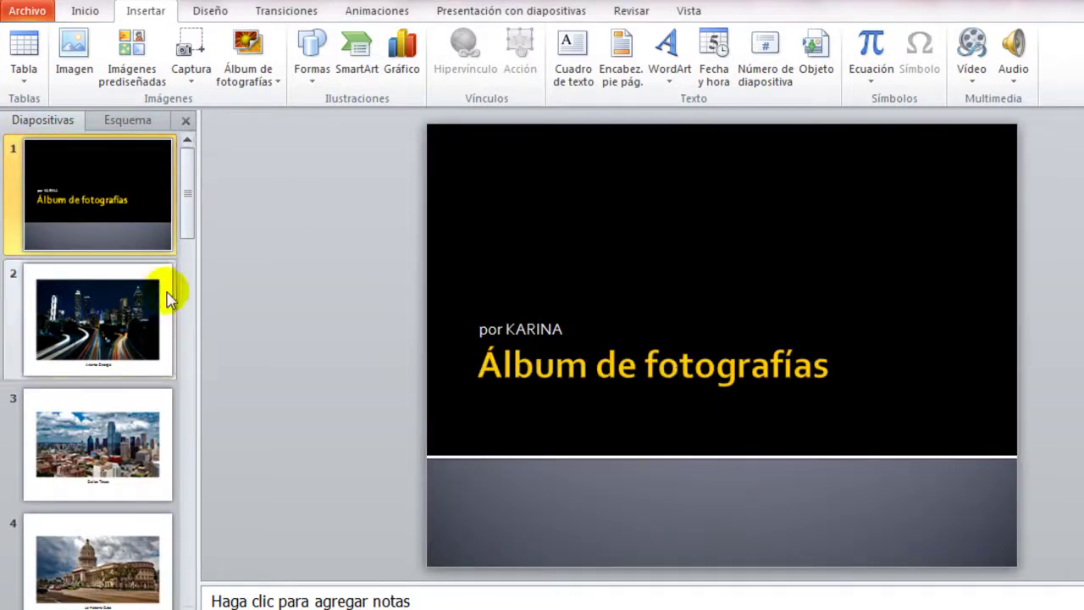
left_click(166, 339)
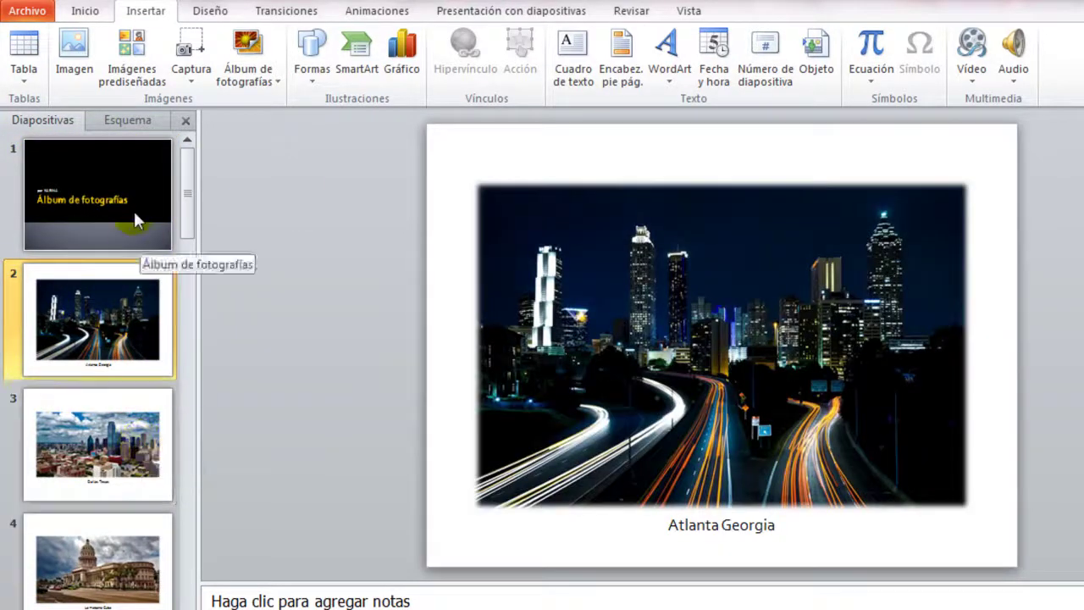
left_click(134, 216)
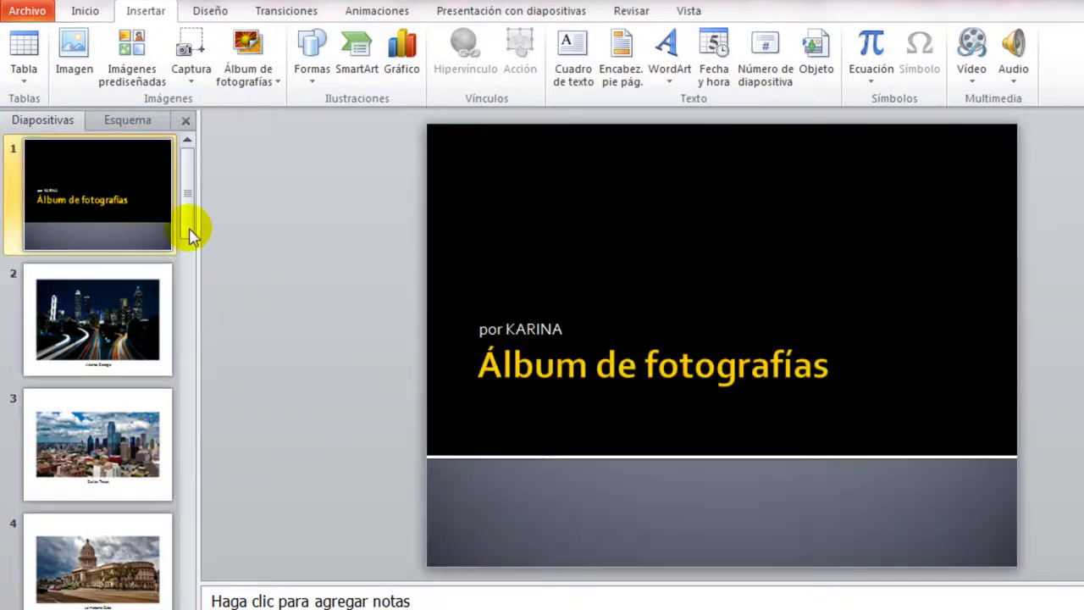
Open and close Formato del fondo, then retitle the cover slide Ciudades.
right_click(135, 192)
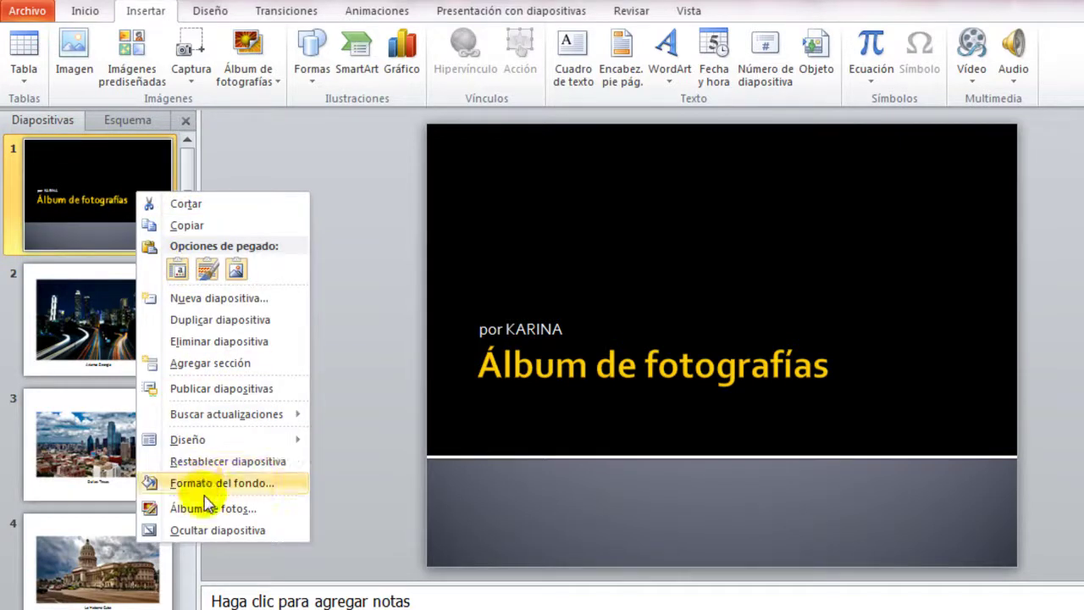
left_click(253, 483)
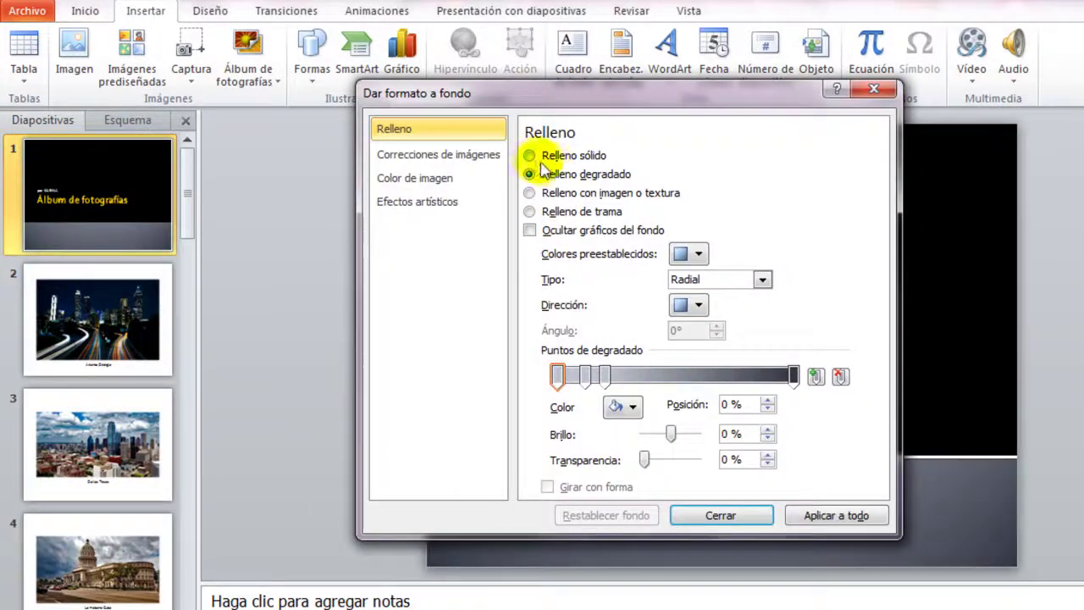
left_click(878, 89)
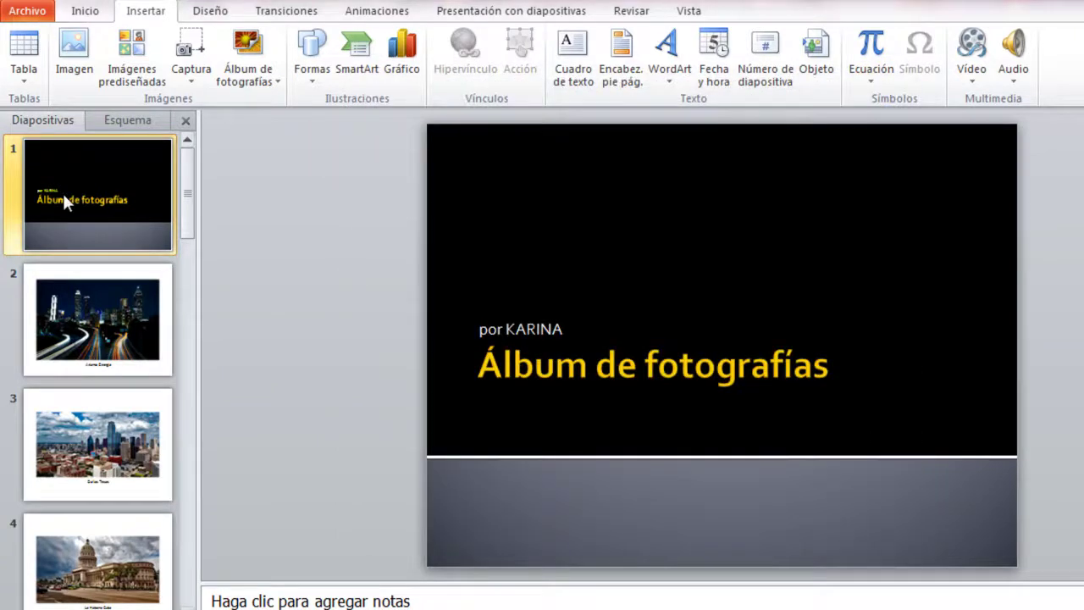
left_click(599, 382)
left_click_drag(861, 370, 428, 367)
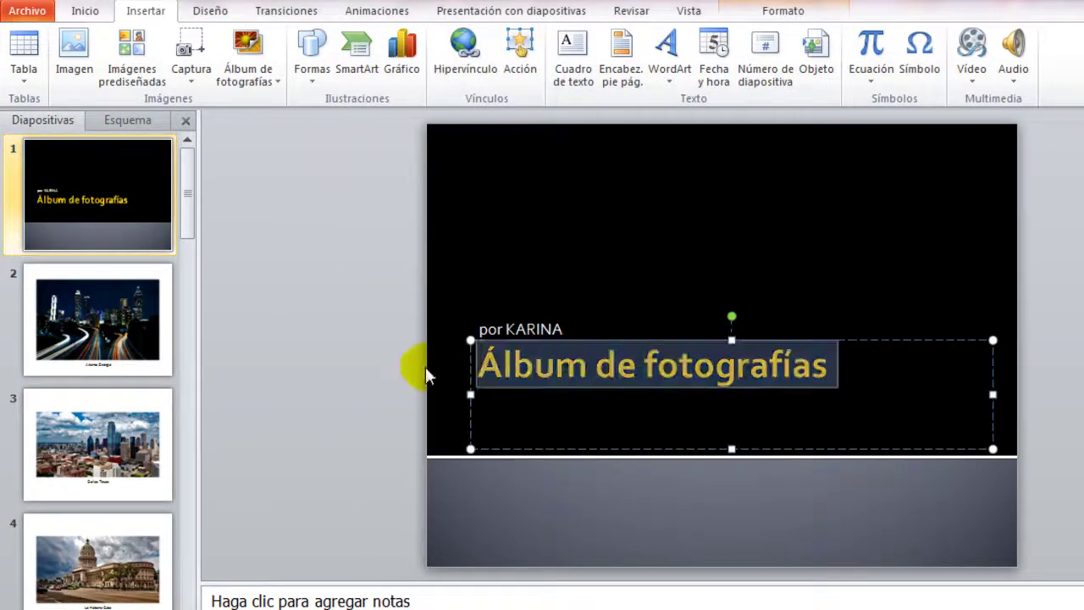
type("Ciudades")
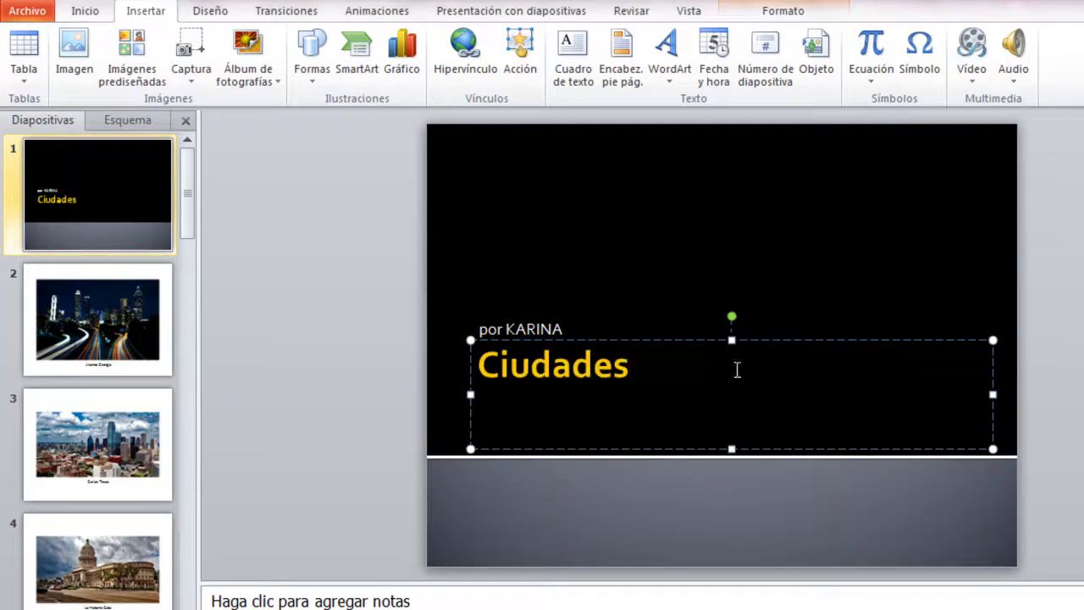
Delete the author subtitle text and its empty placeholder.
left_click(536, 322)
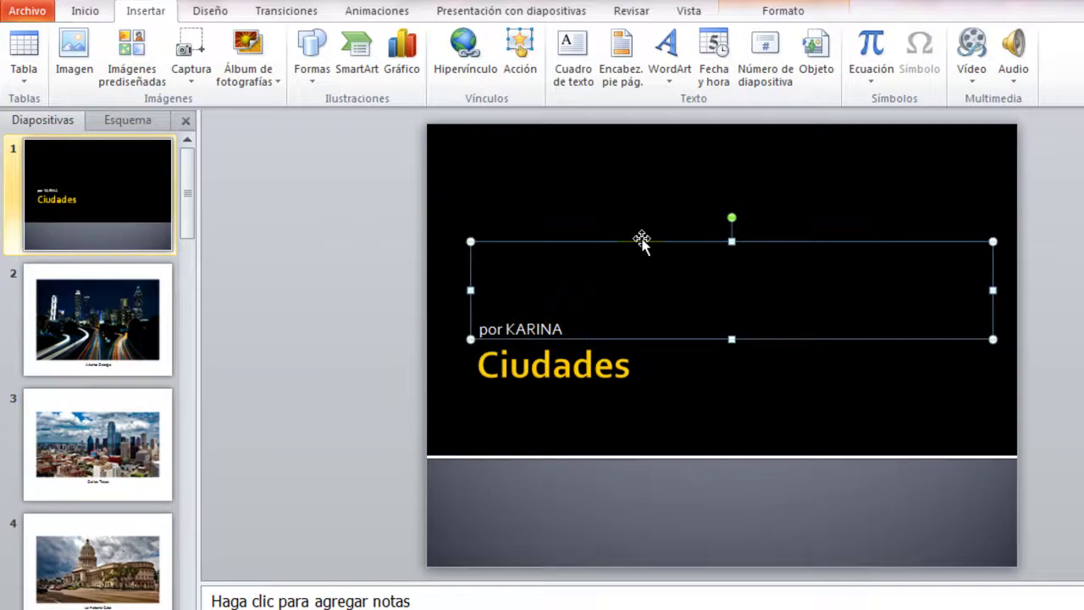
key("Delete")
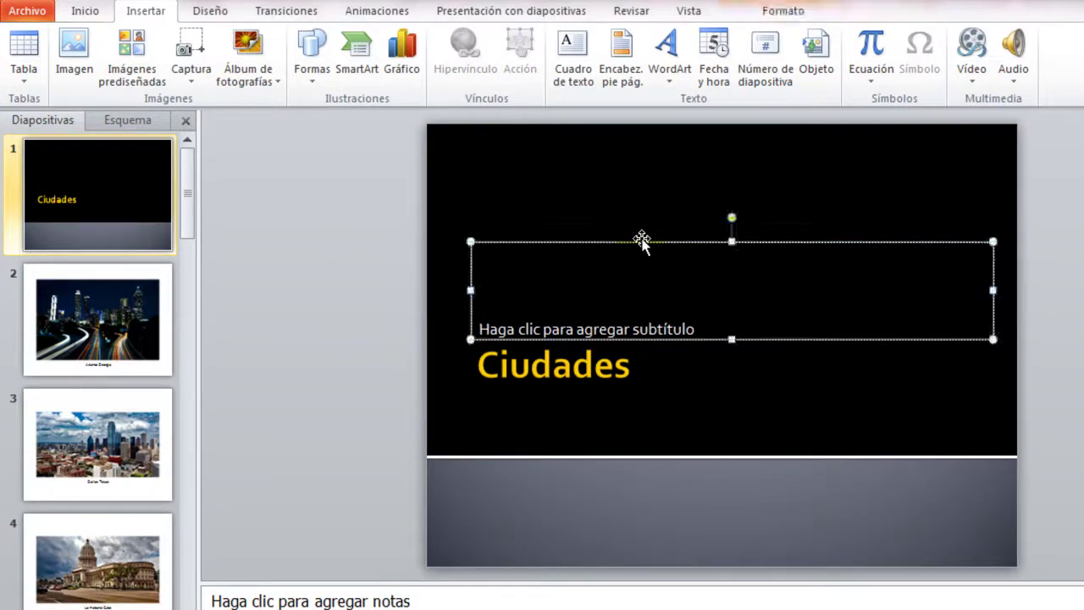
key("Delete")
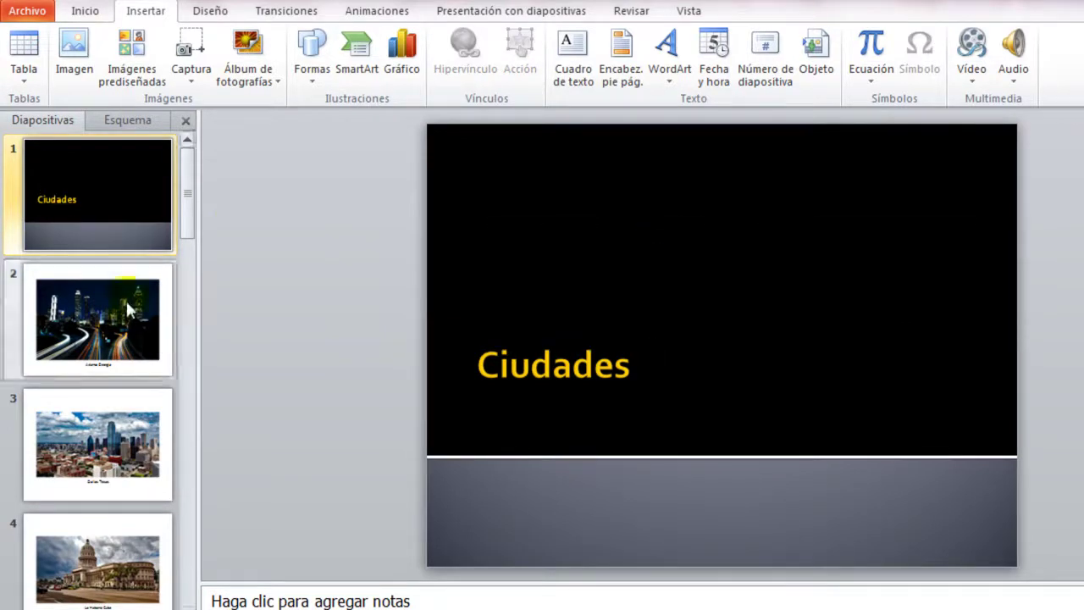
In Editar álbum de fotografías, switch Diseño de la imagen to 2 imágenes and update.
left_click(68, 369)
left_click(132, 479)
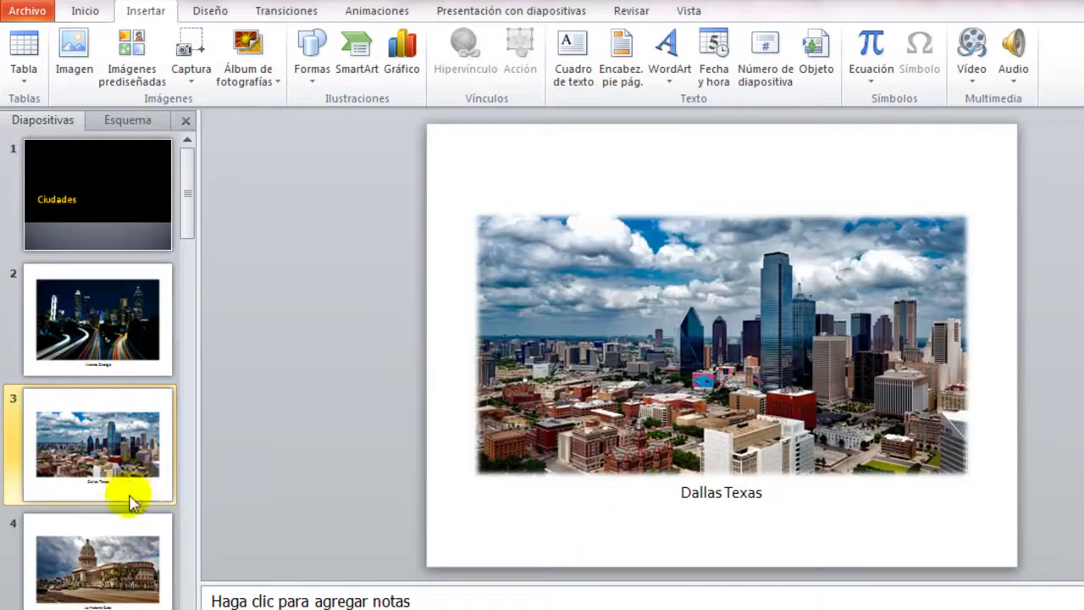
left_click(130, 534)
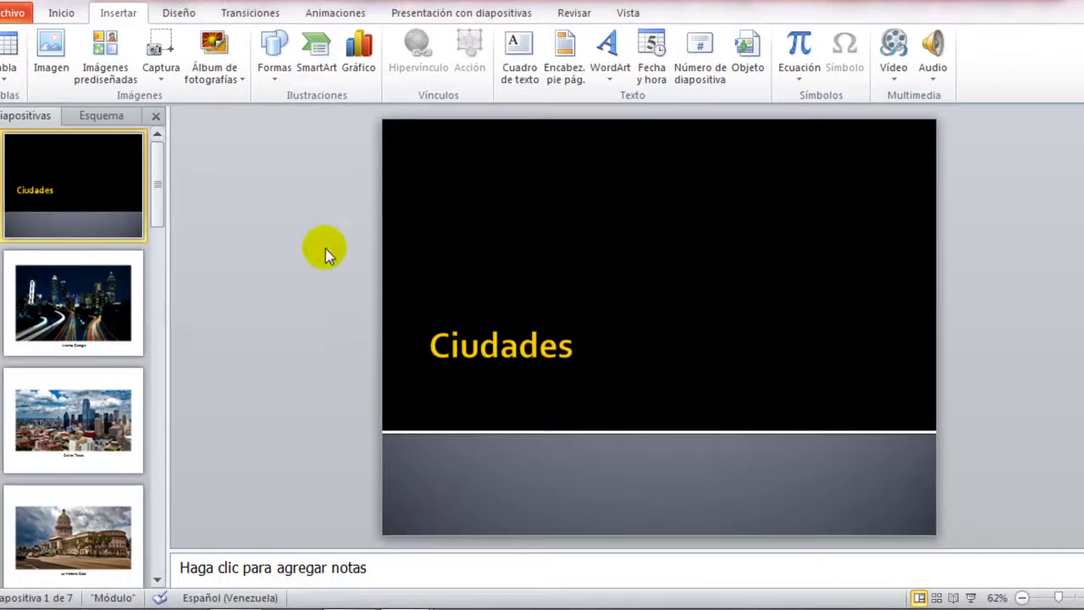
left_click(241, 84)
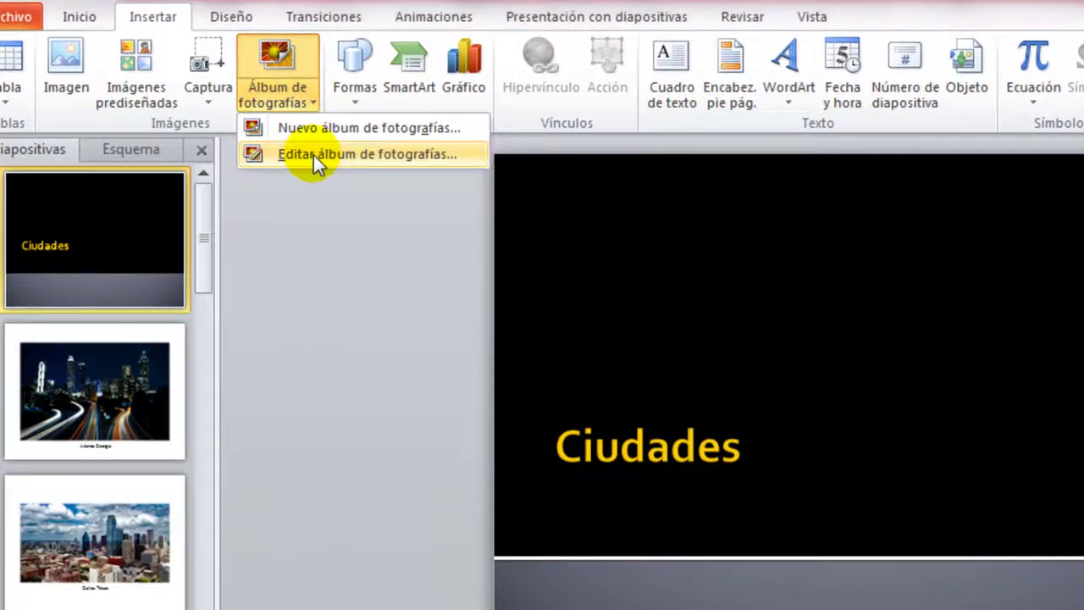
left_click(314, 155)
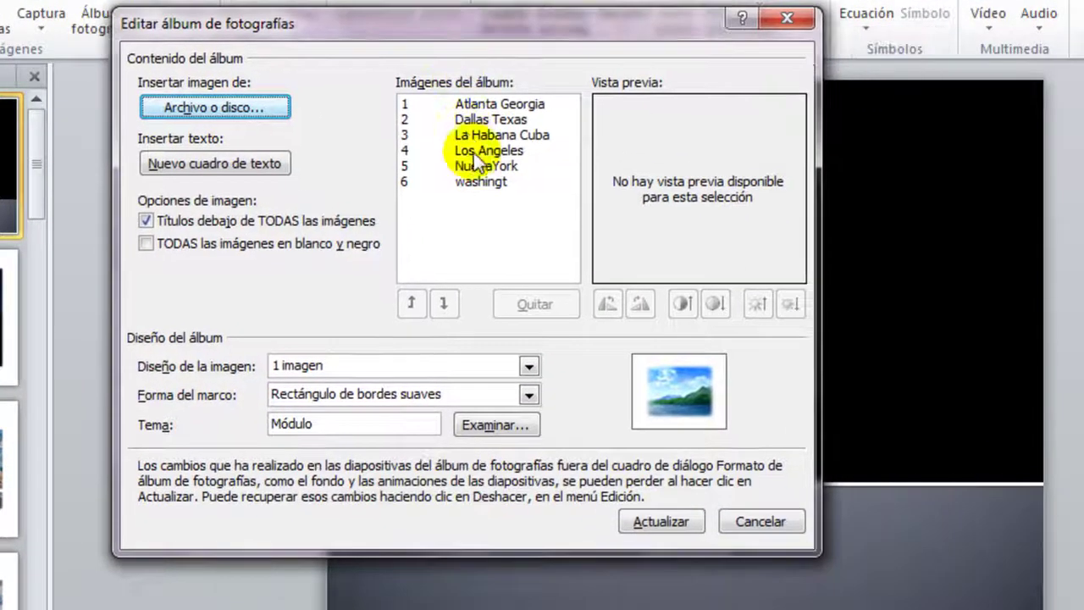
left_click(477, 184)
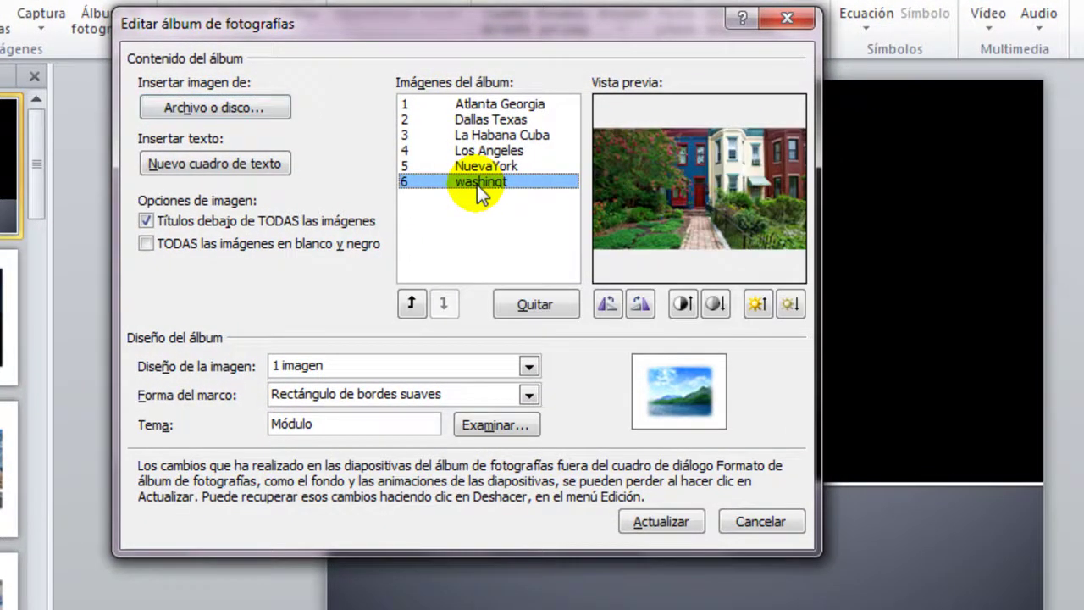
left_click(528, 366)
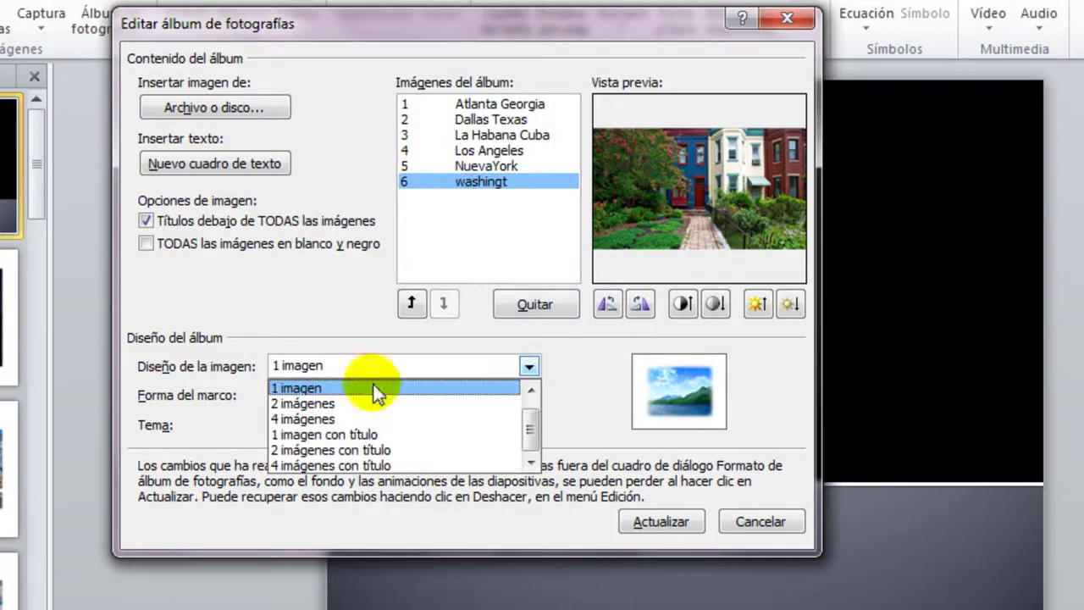
left_click(302, 404)
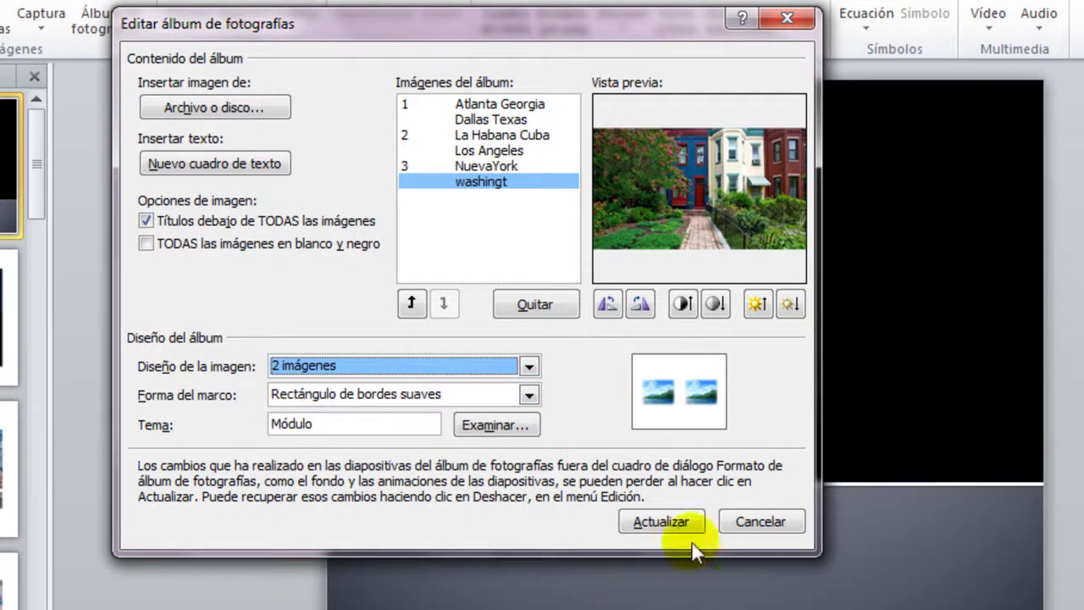
left_click(670, 522)
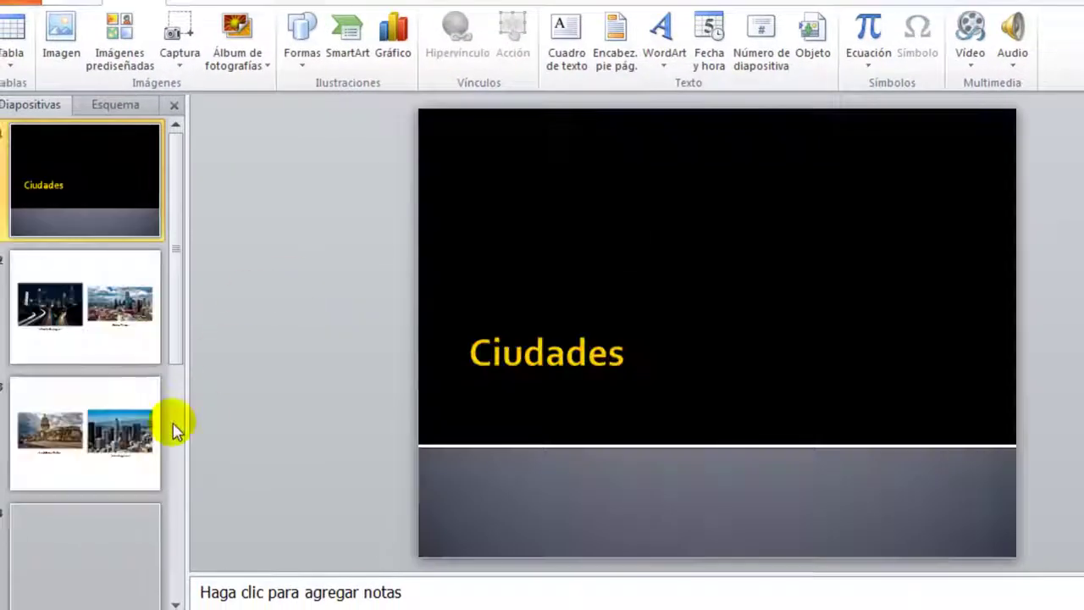
On slide 4, drag the NuevaYork photo's top-right corner to make it larger.
left_click(123, 321)
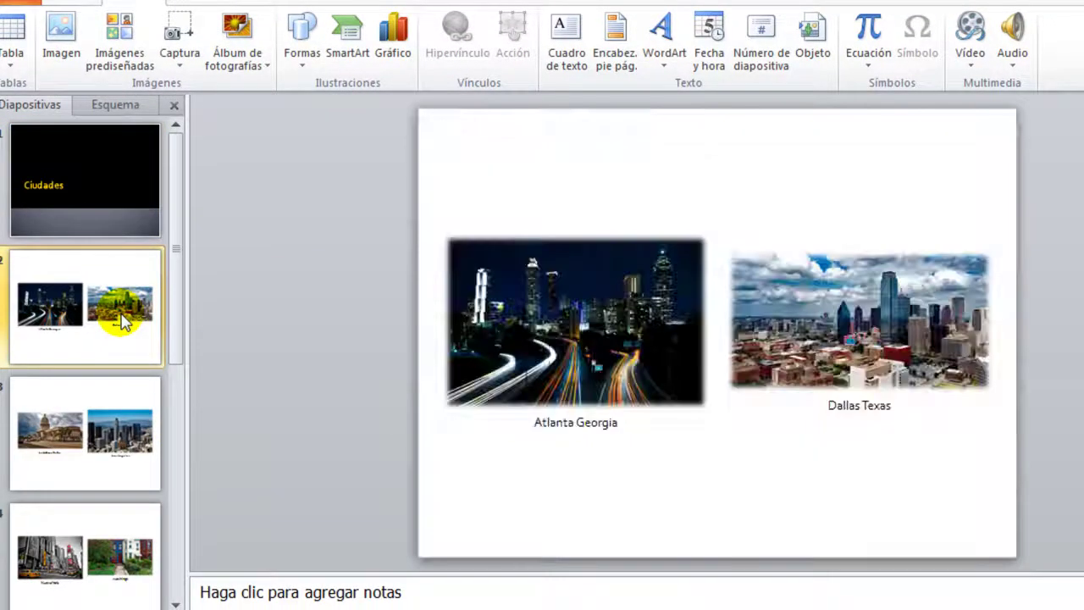
left_click(110, 455)
left_click(114, 571)
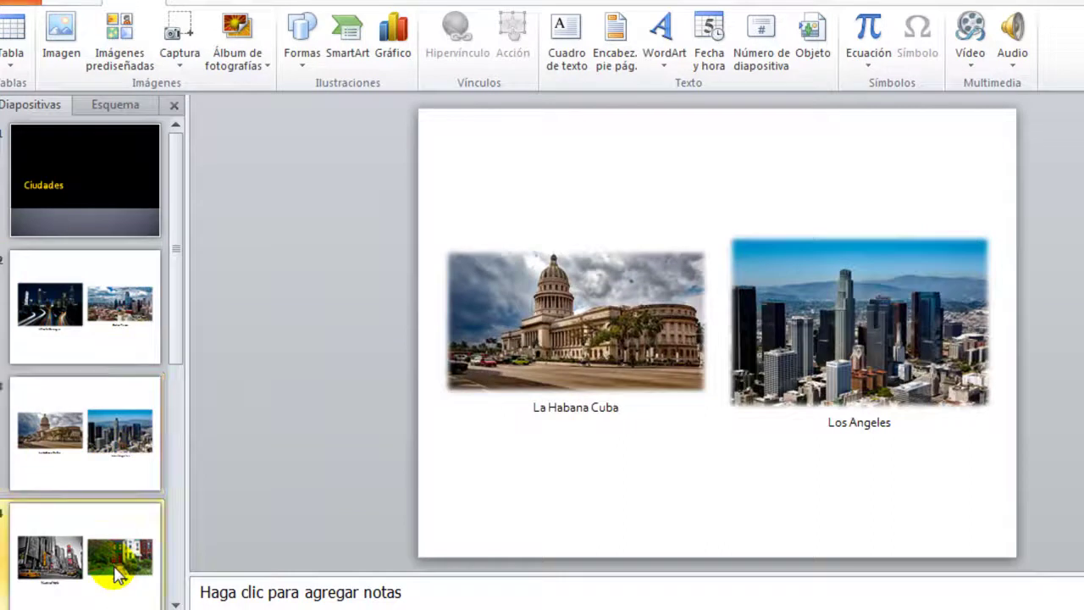
left_click(713, 267)
mouse_move(719, 224)
left_mouse_down()
mouse_move(825, 142)
mouse_move(652, 299)
left_mouse_up()
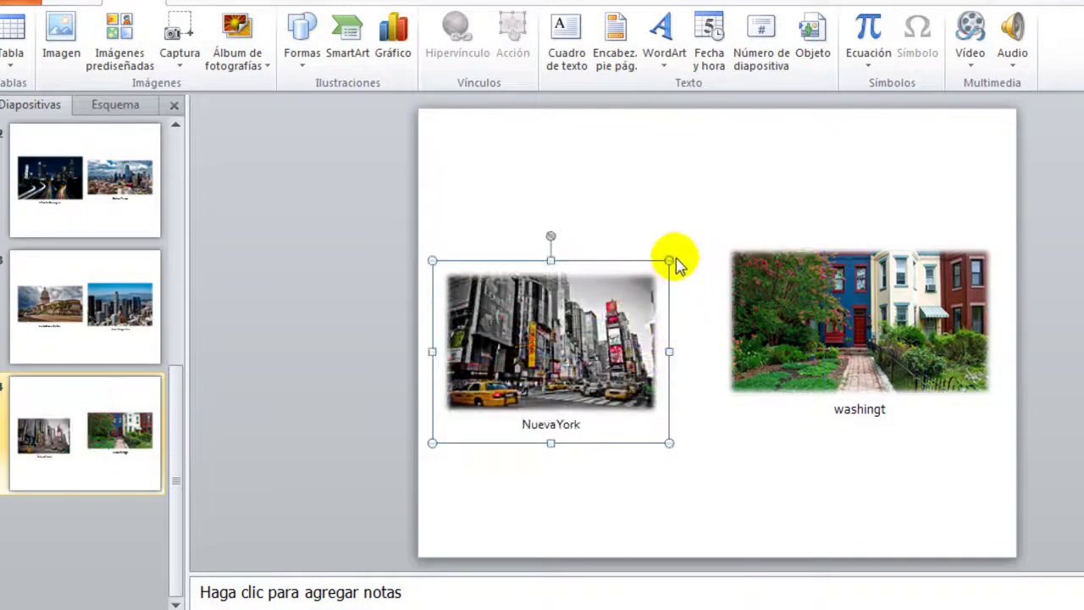
left_click_drag(670, 260, 710, 232)
left_click(345, 415)
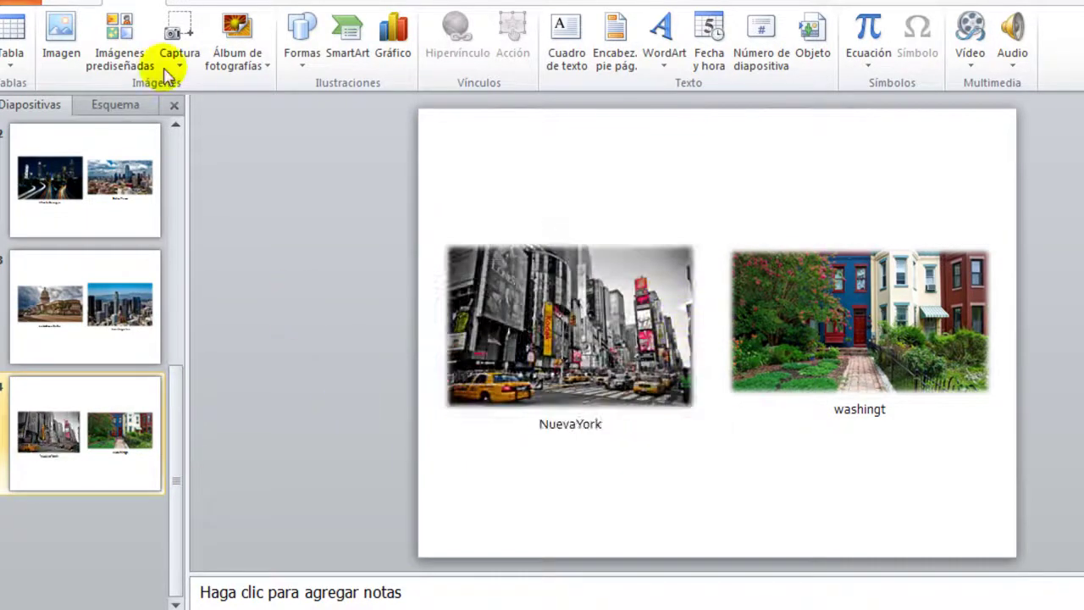
left_click(254, 72)
Apply the Apex theme to the Ciudades photo album.
left_click(276, 114)
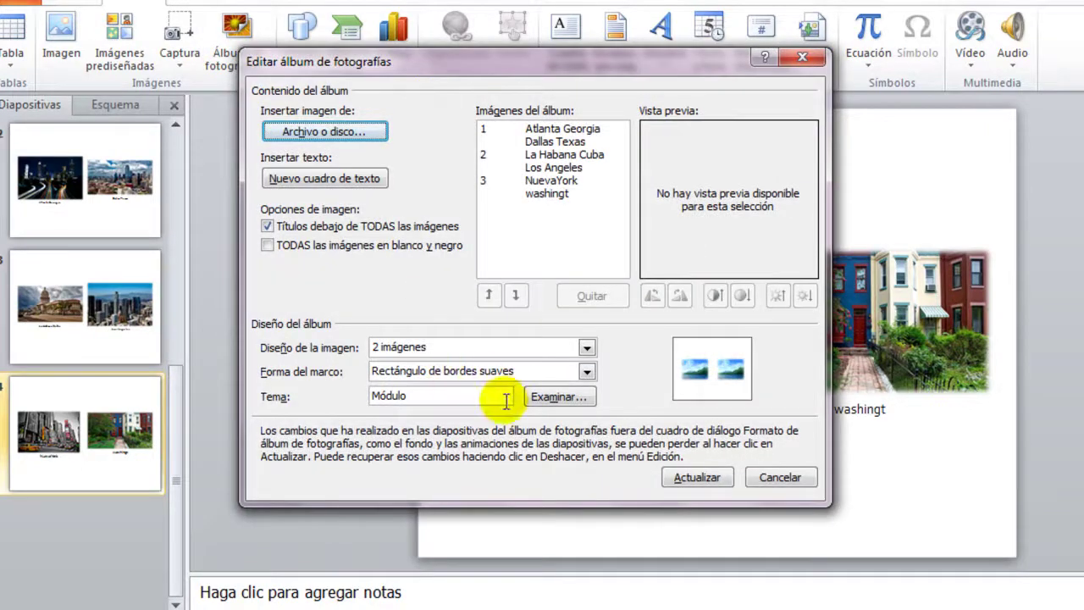
left_click(547, 399)
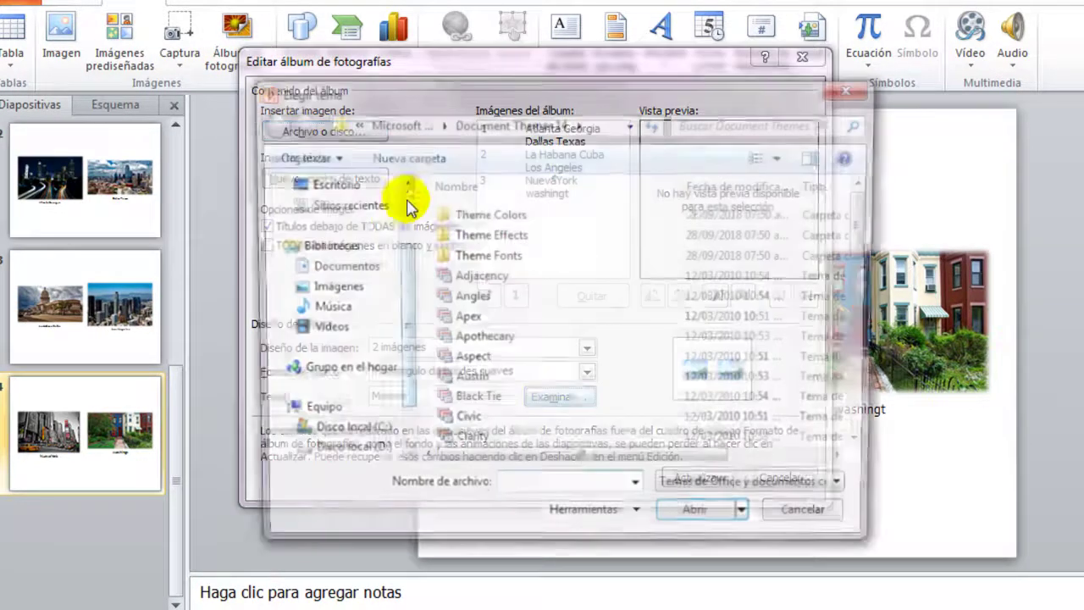
left_click(496, 317)
left_click(702, 522)
left_click(714, 482)
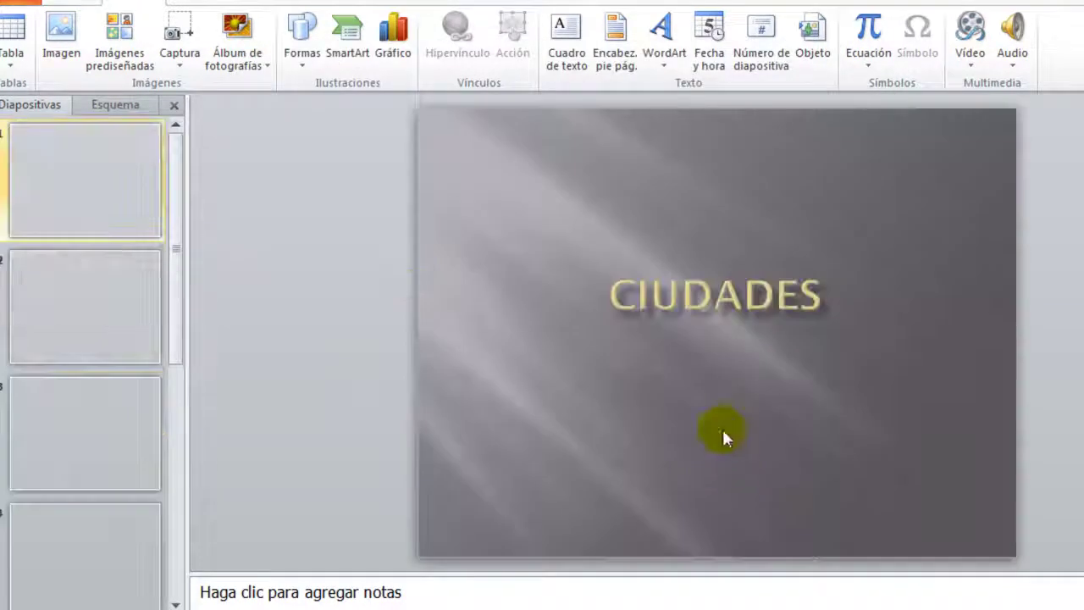
Check the Apex-themed Ciudades slides, then start a new photo album.
left_click(126, 552)
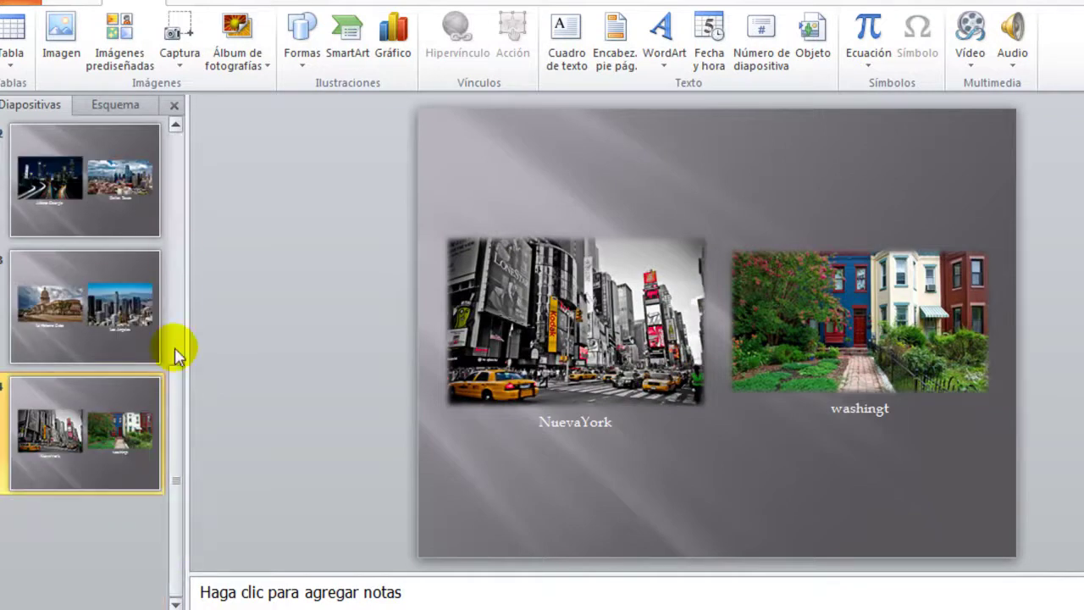
left_click(133, 181)
left_click(131, 280)
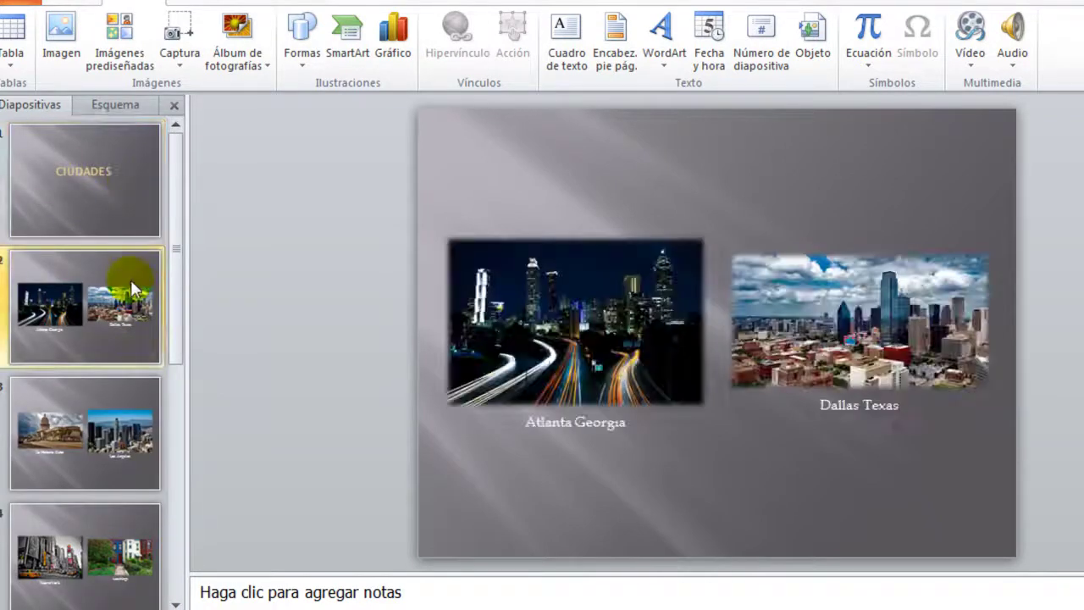
left_click(241, 59)
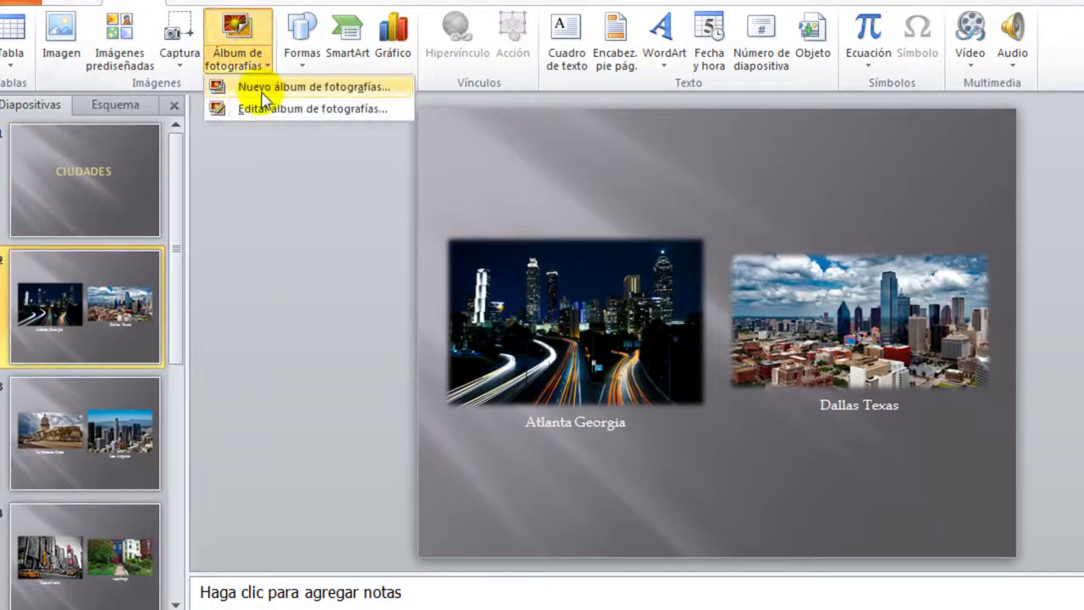
left_click(259, 97)
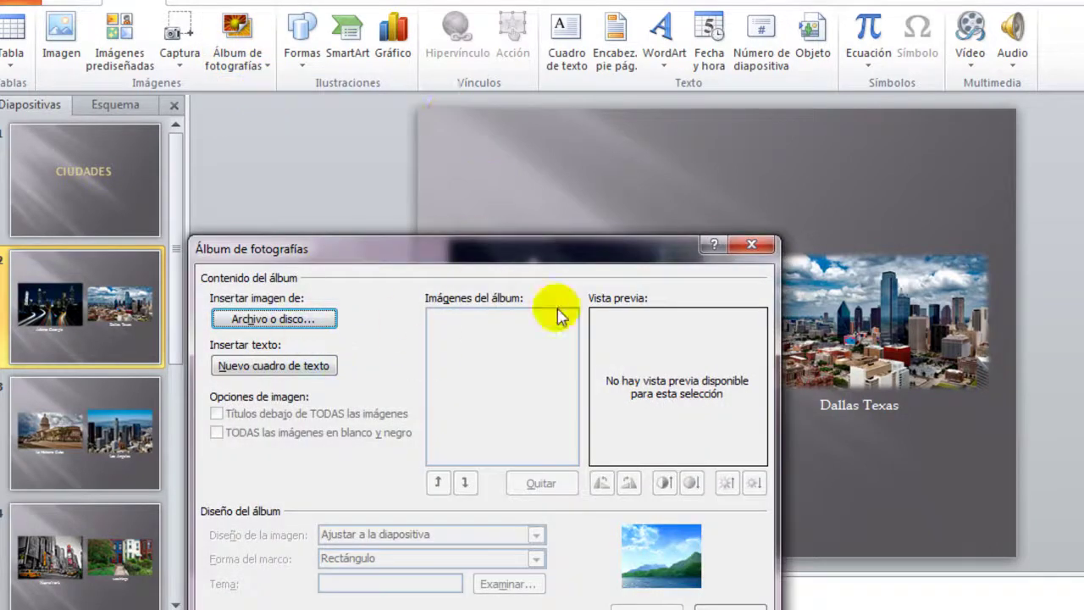
Insert the apple, apricots, carrot-juice and cherry photos from FONDOS DE PANTALLA > FRUTAS VEGETALES.
left_click(246, 205)
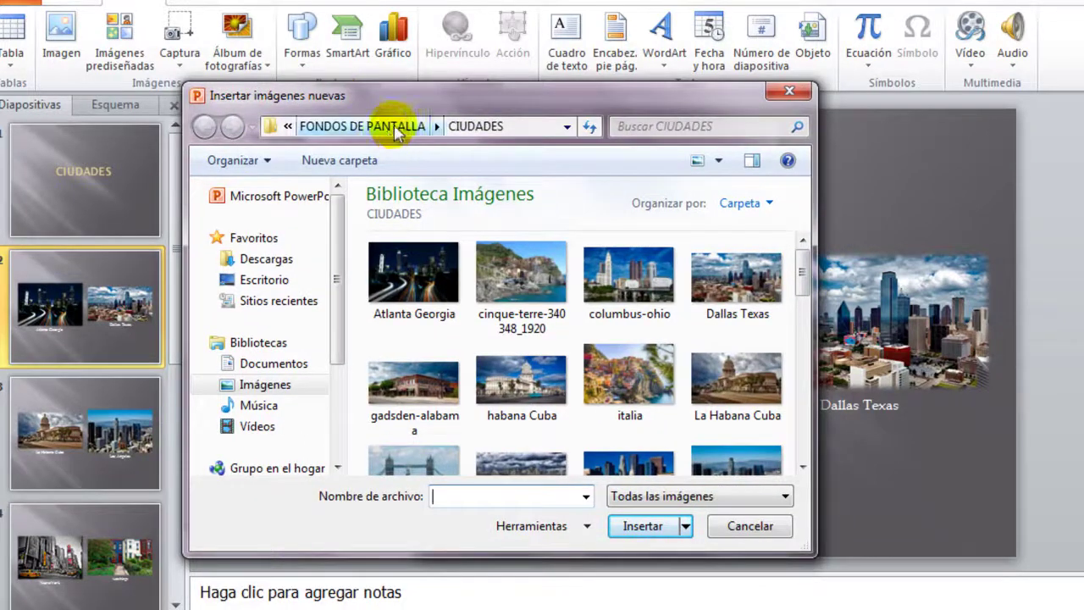
left_click(397, 127)
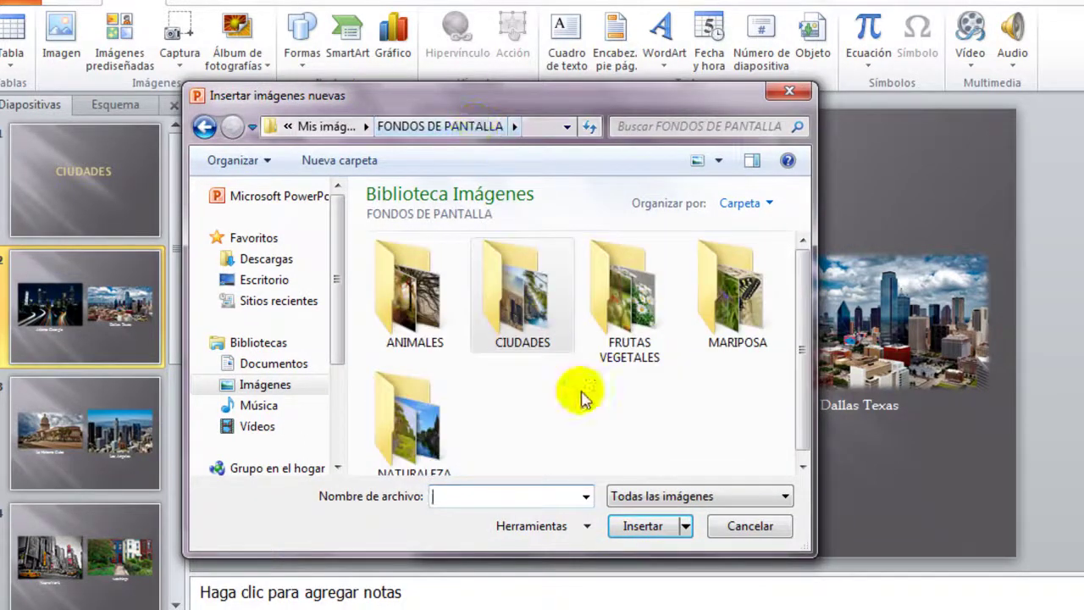
double_click(644, 296)
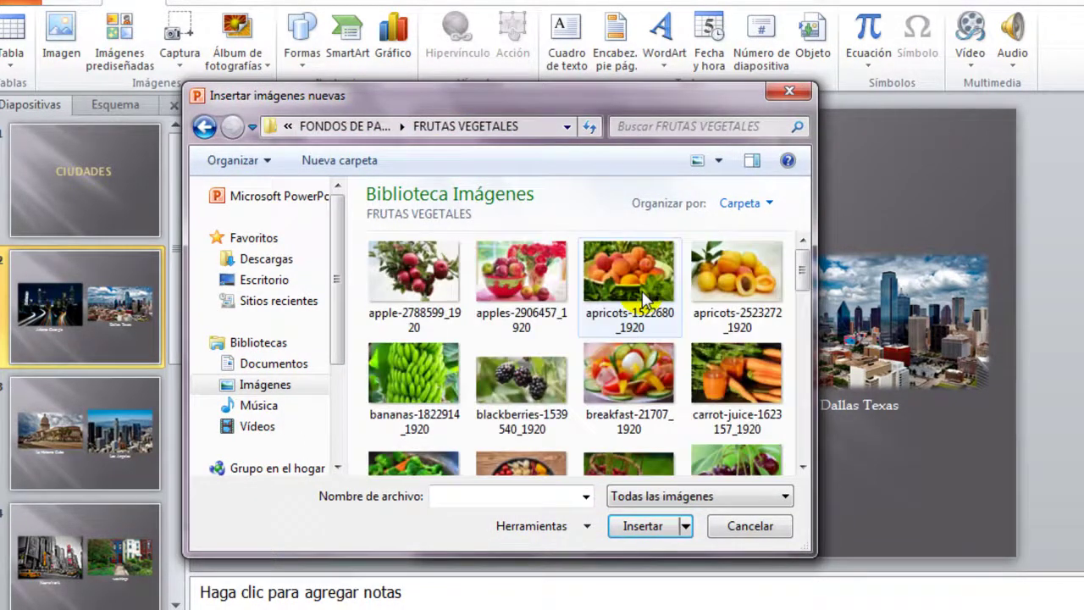
left_click(392, 264)
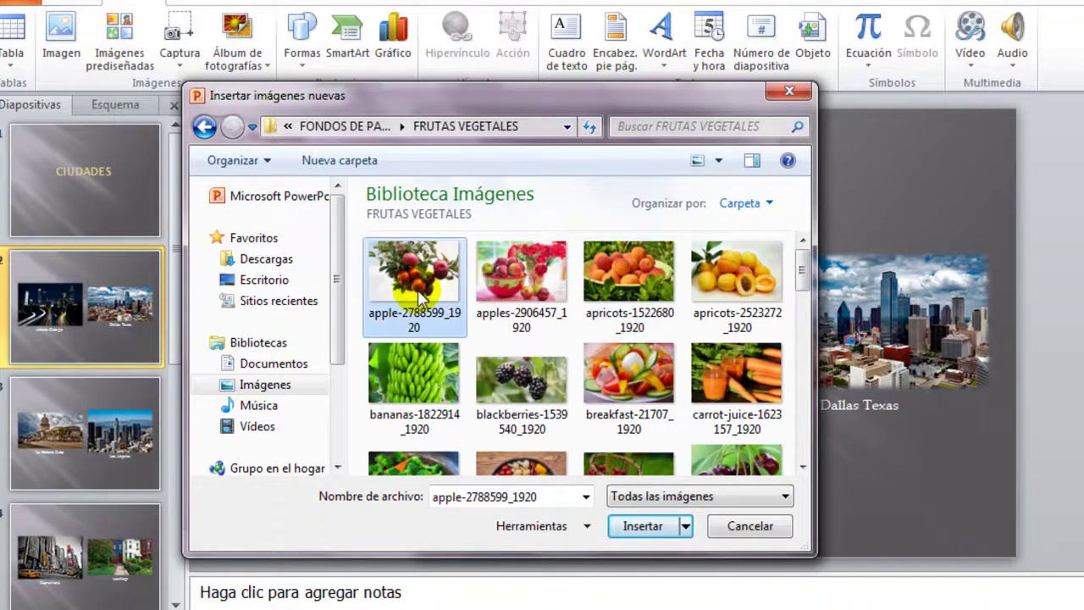
left_click(760, 287, "ctrl")
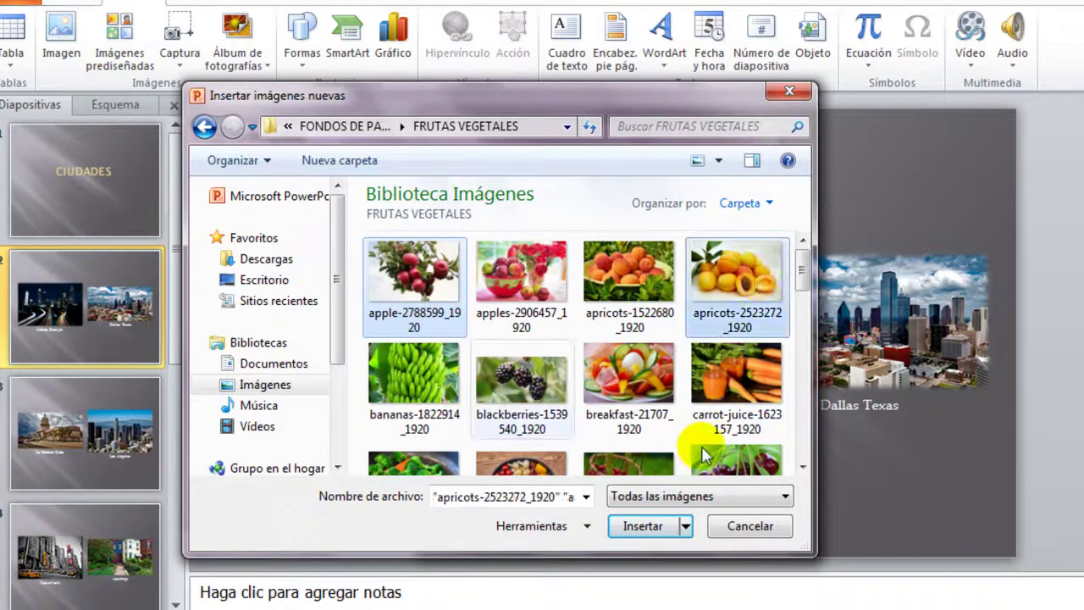
left_click_drag(803, 264, 803, 303)
left_click(746, 310, "ctrl")
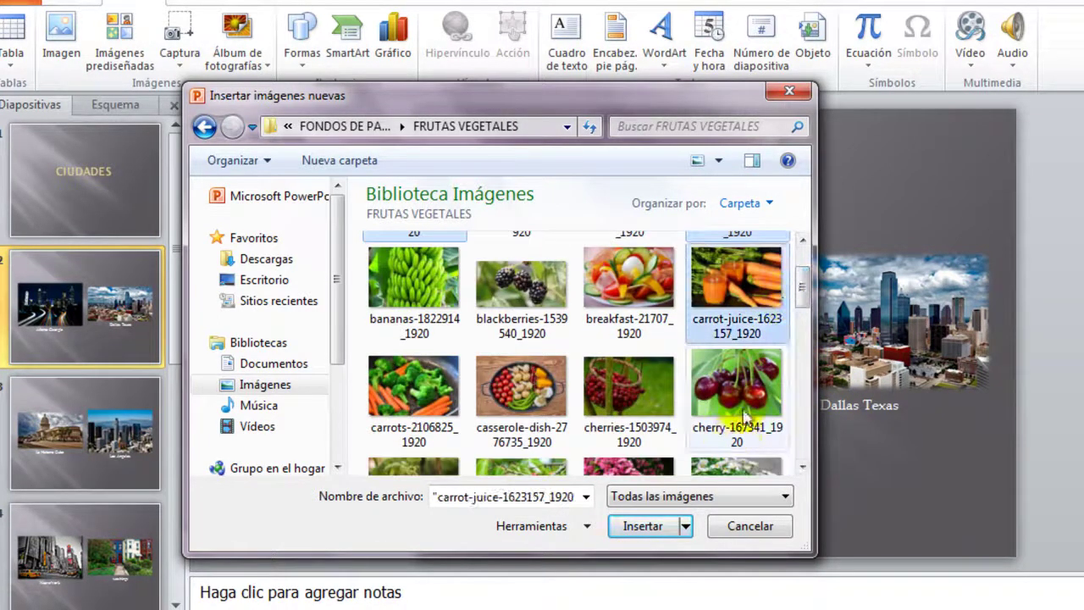
left_click(746, 420, "ctrl")
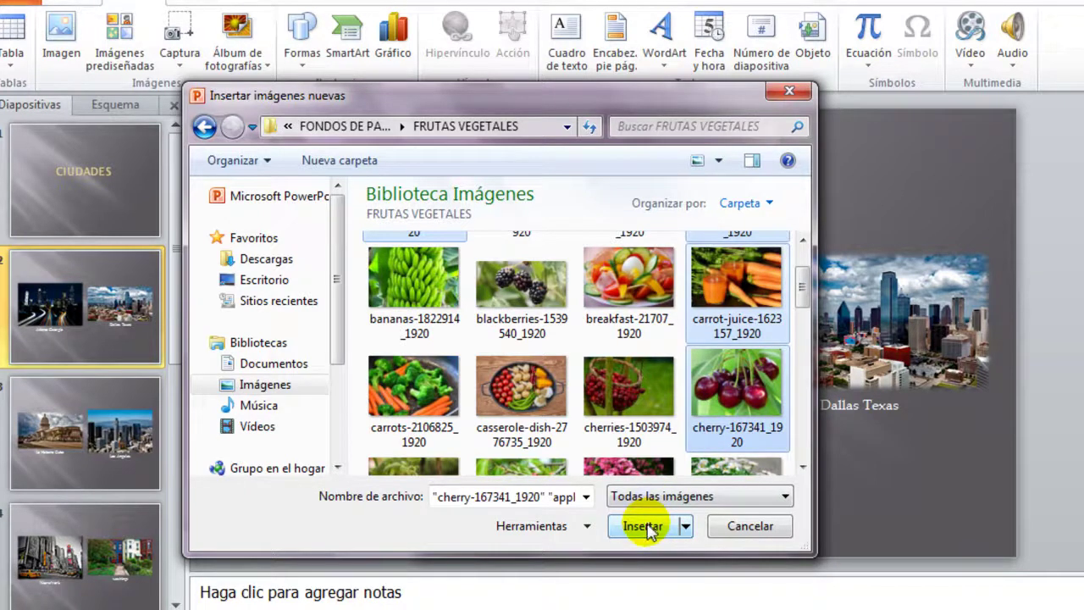
left_click(644, 527)
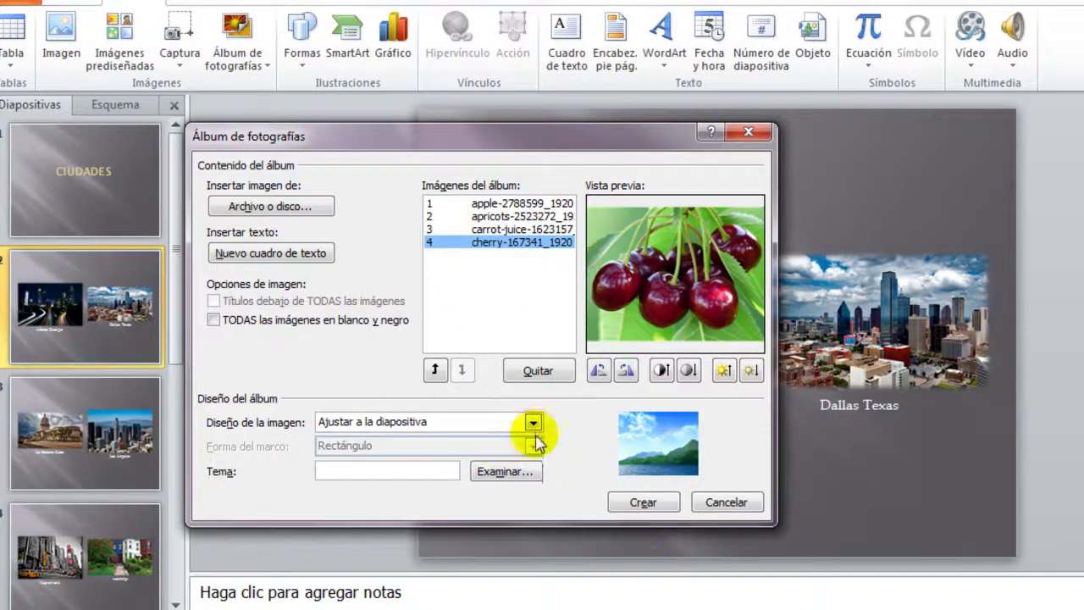
Set the album to 1 picture per slide, captions below, rounded rectangle frames.
left_click(533, 422)
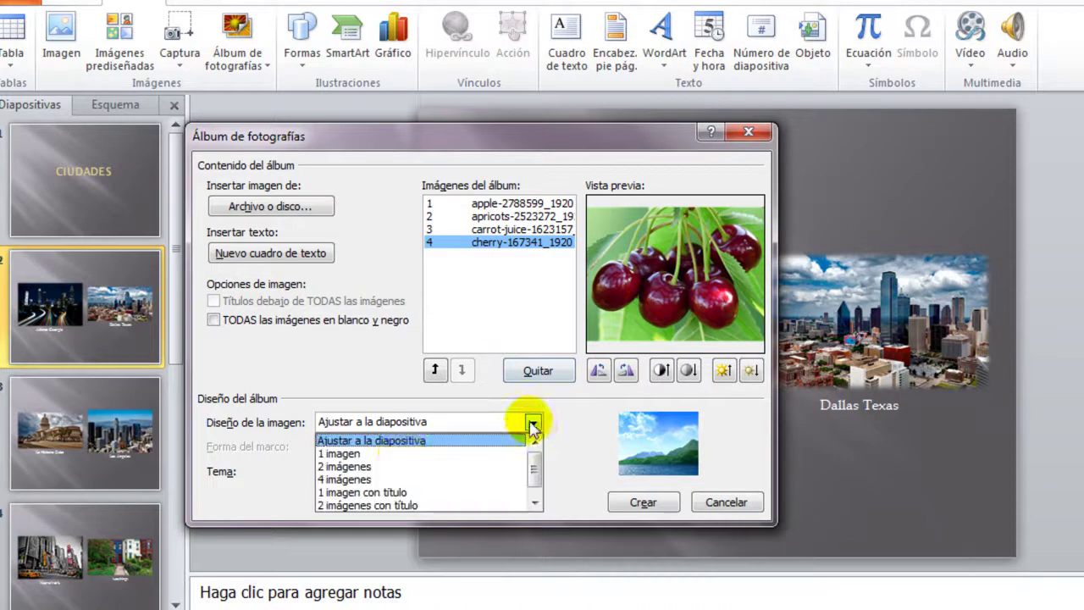
left_click(356, 454)
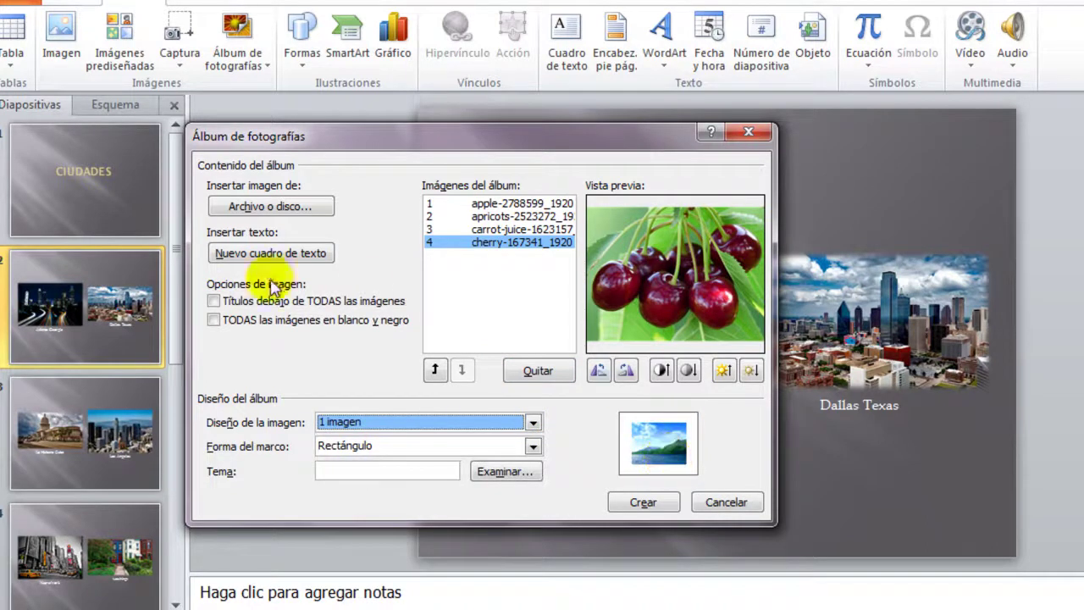
left_click(214, 302)
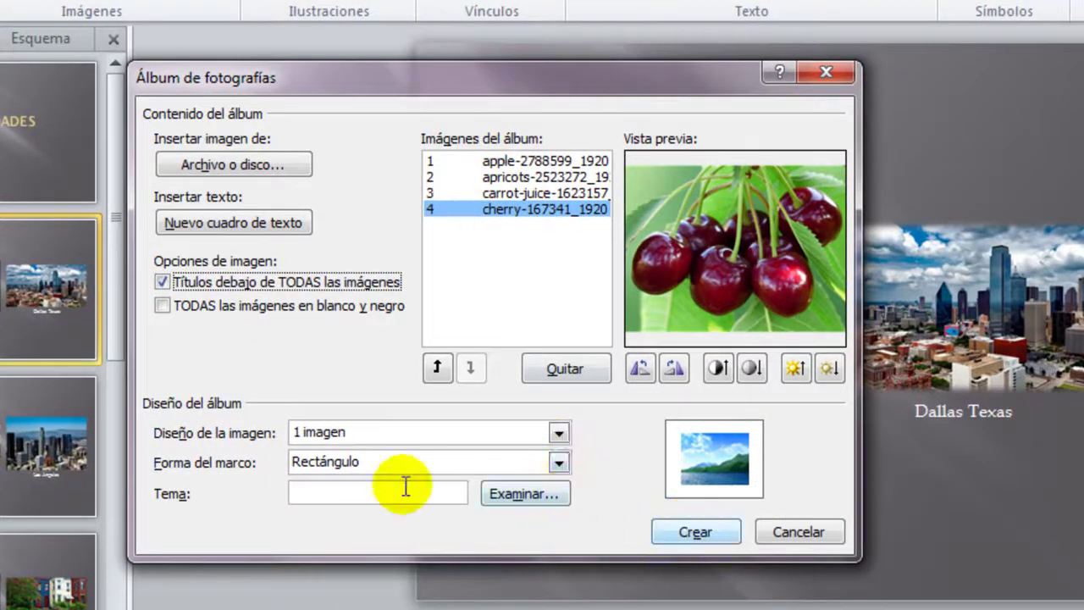
left_click(559, 462)
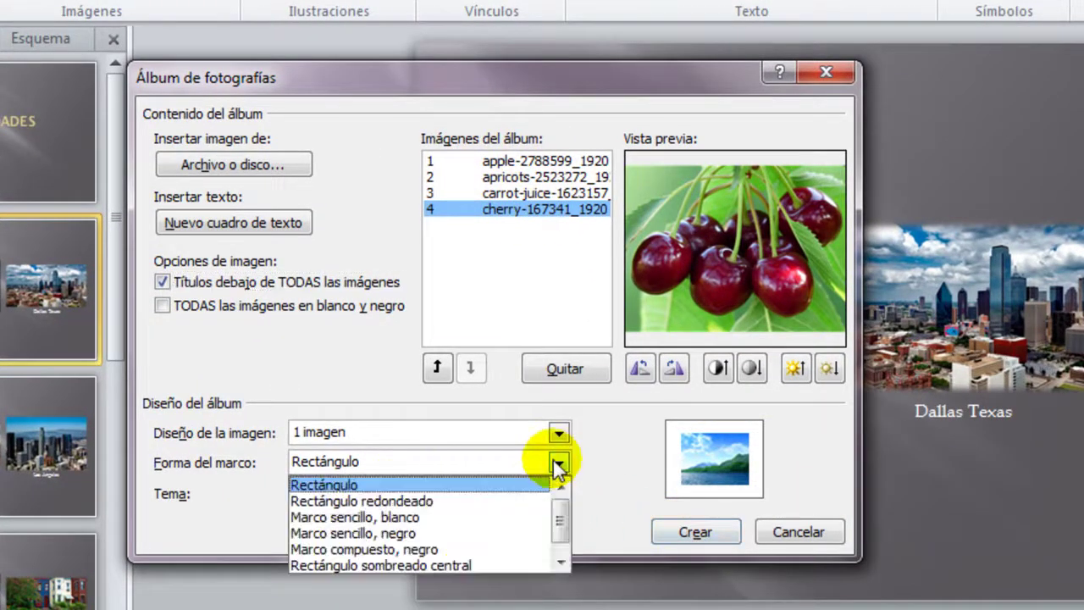
left_click(452, 501)
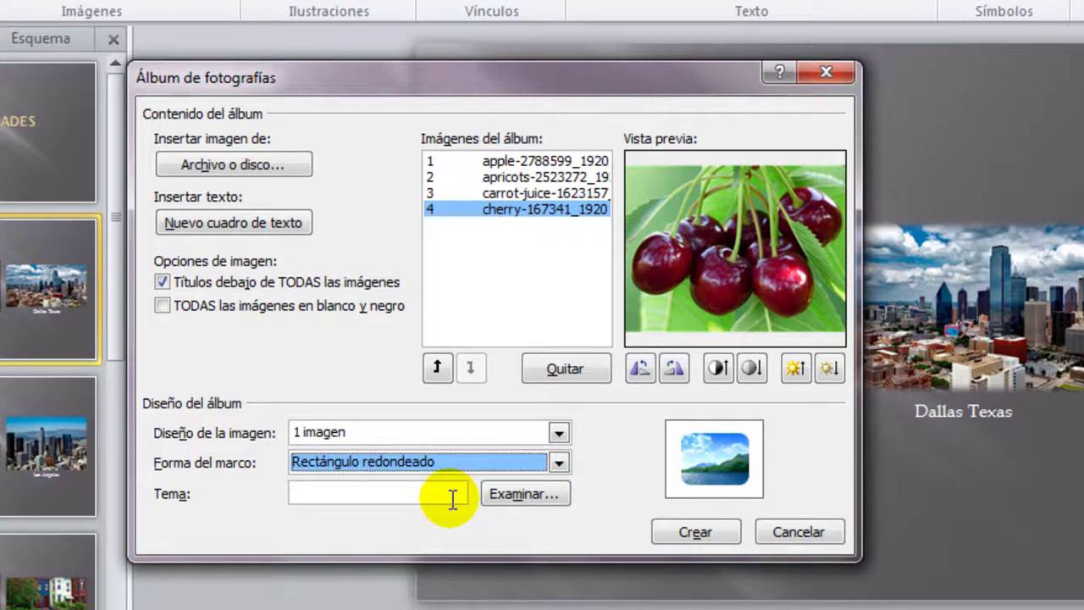
Give the fruit album the Adjacency theme and create it.
left_click(549, 495)
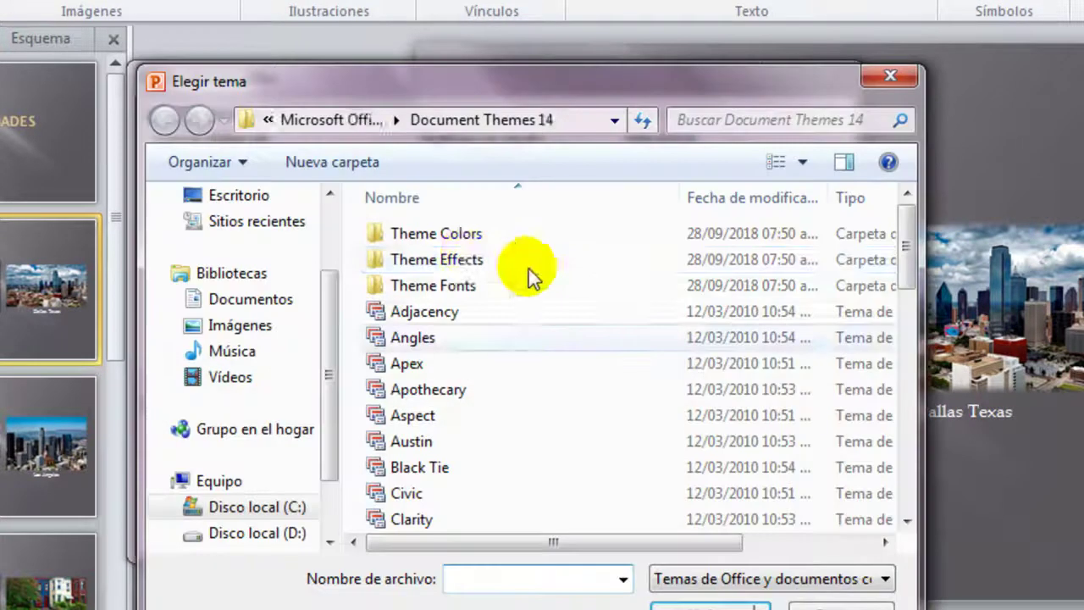
double_click(509, 310)
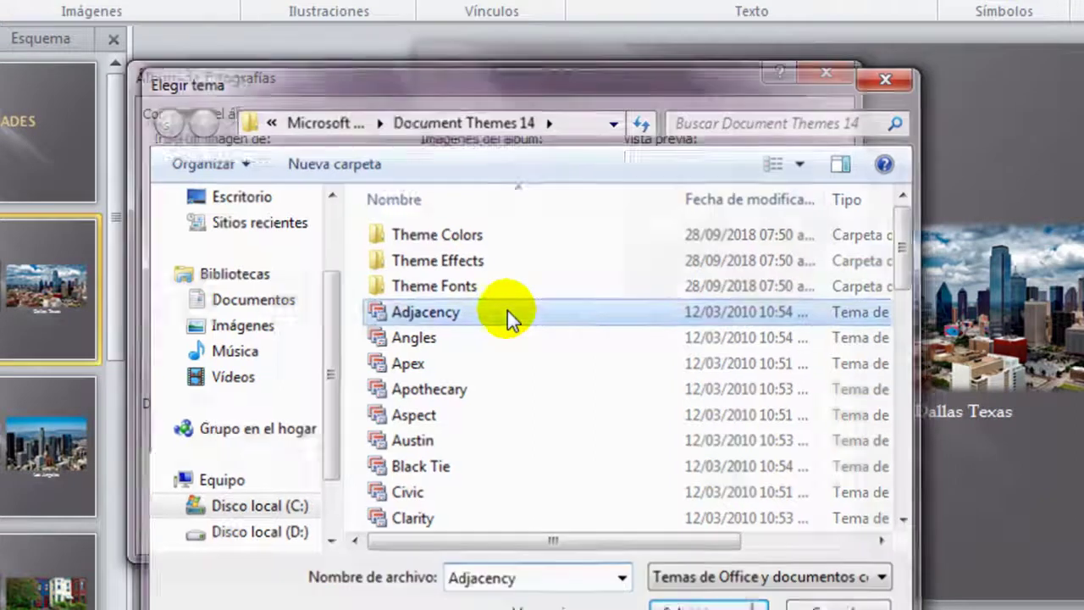
left_click(720, 537)
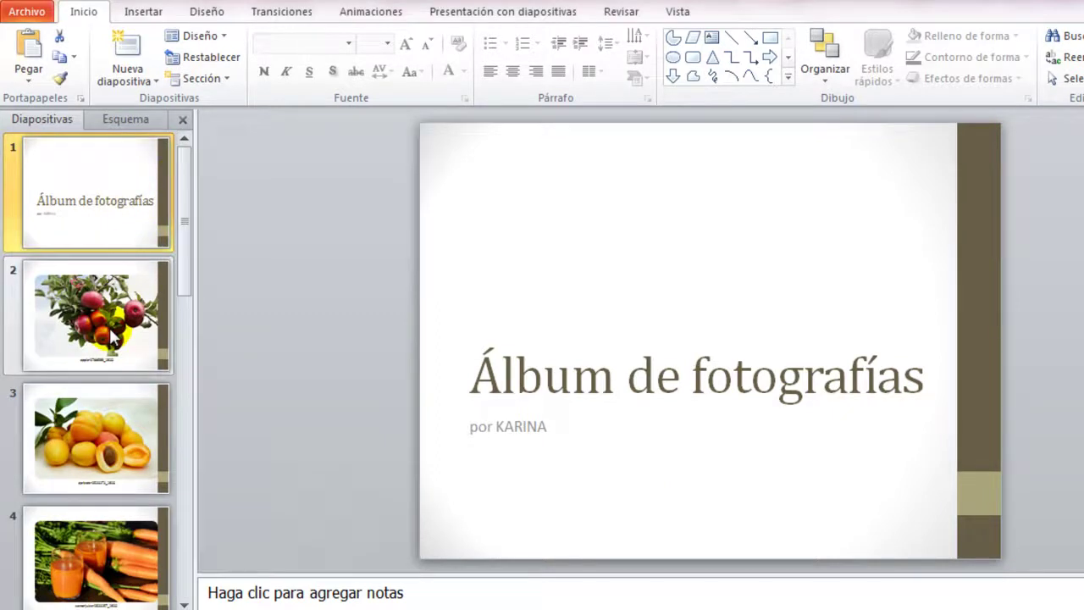
Replace the apple photo's file-name caption on slide 2 with 'Manzana'.
left_click(152, 338)
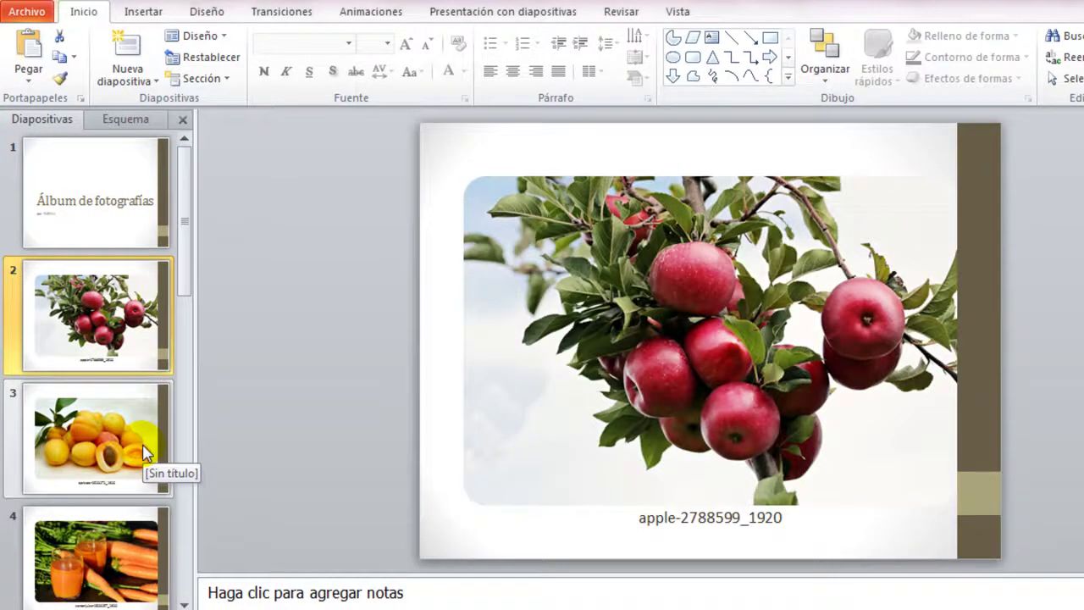
left_click(140, 441)
left_click(136, 550)
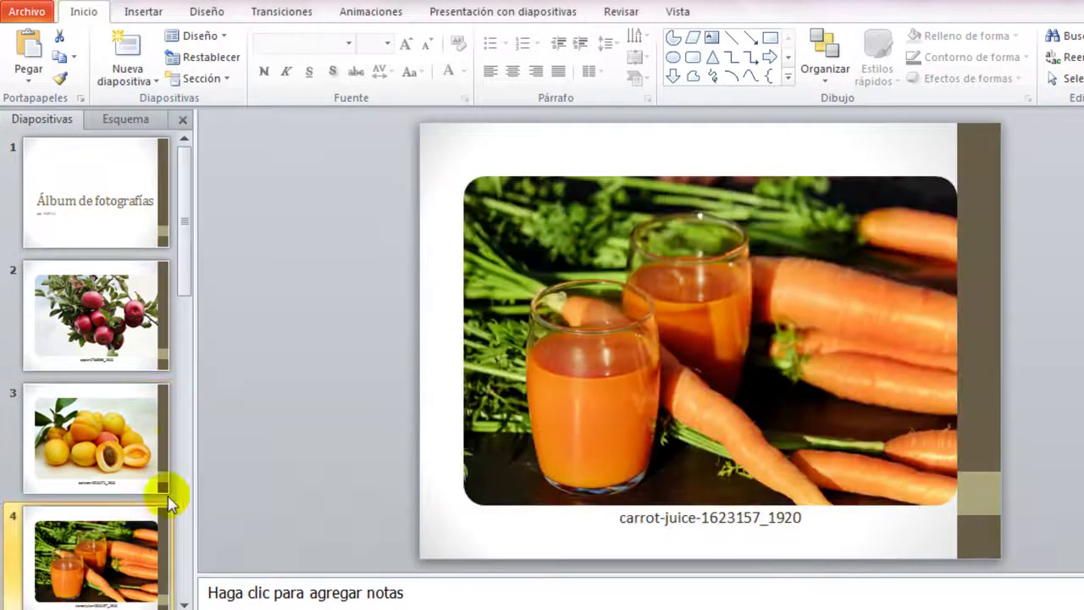
left_click(144, 356)
left_click(681, 517)
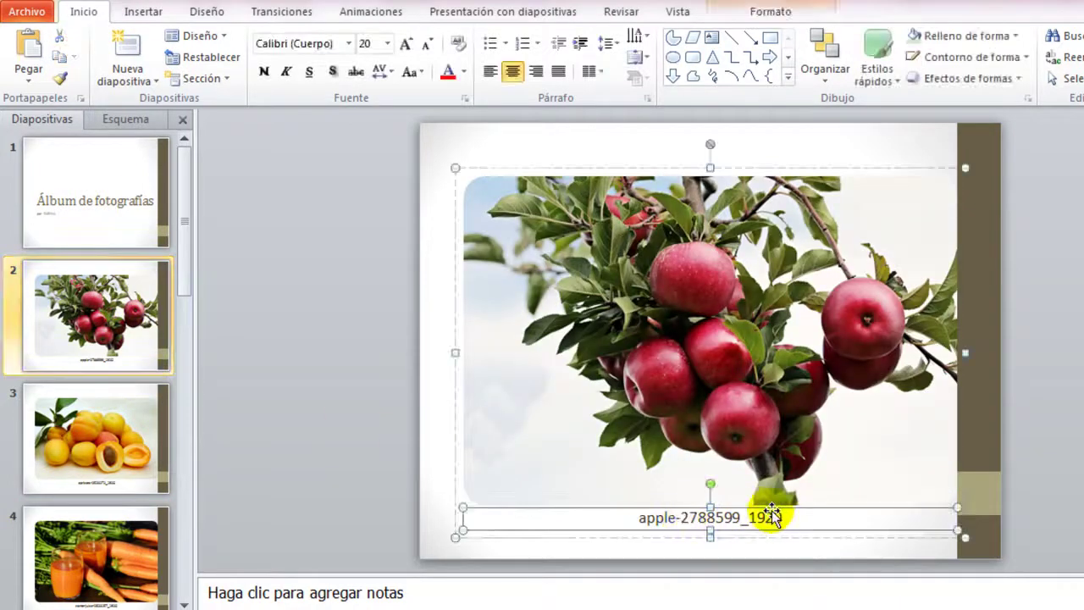
left_click(742, 517)
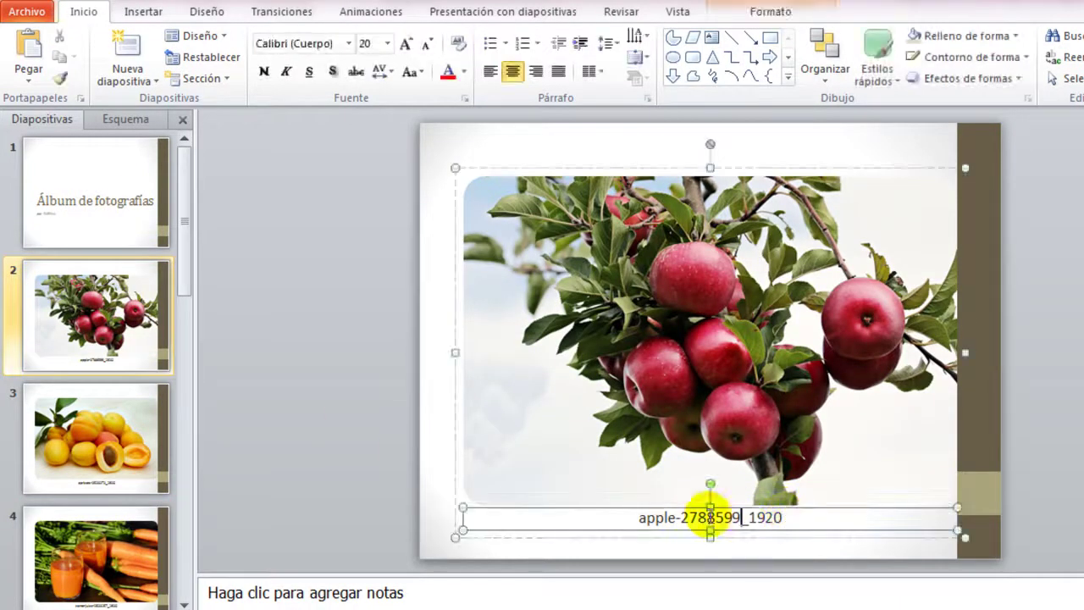
left_click_drag(644, 517, 811, 517)
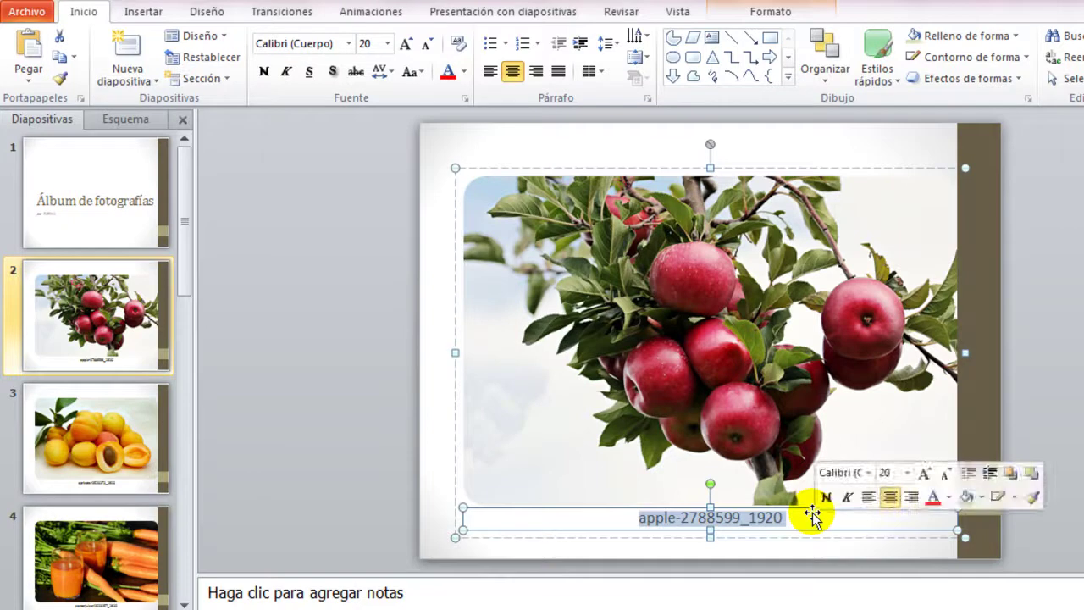
type("Manzana")
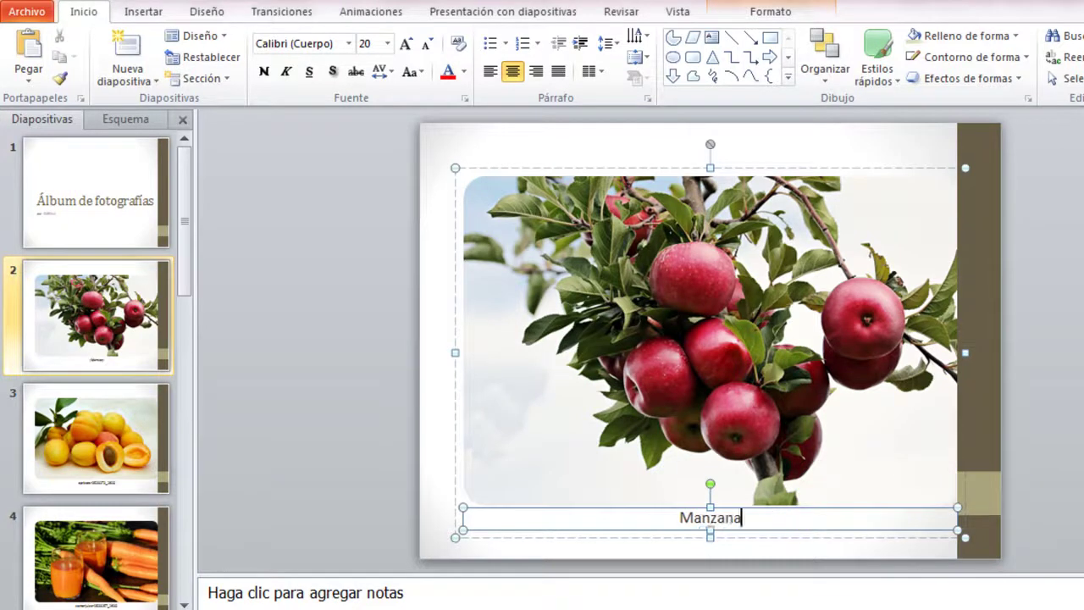
key("Escape")
key("Escape")
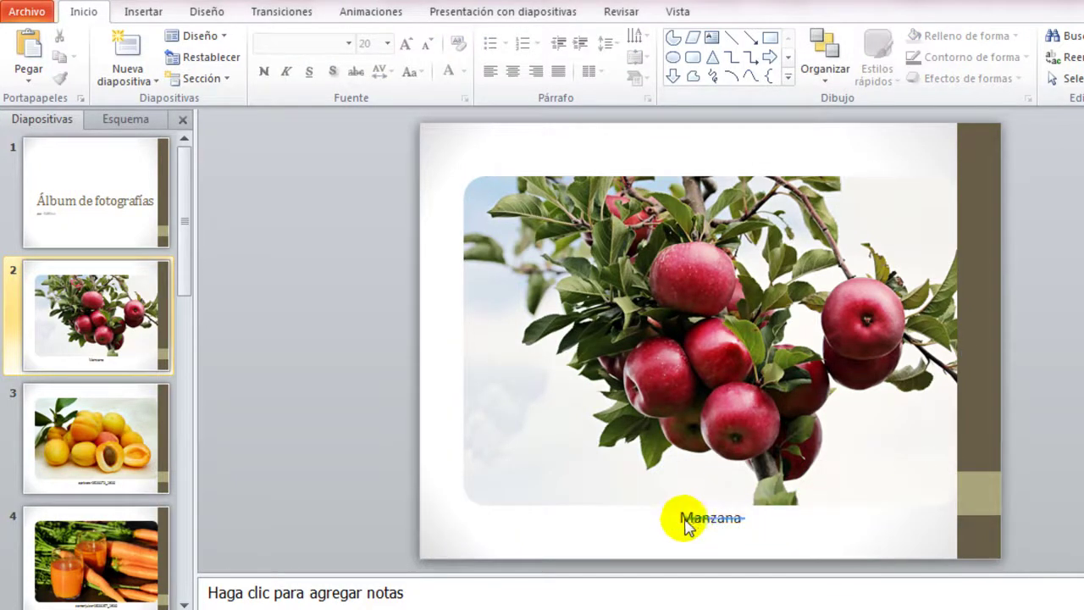
left_click(685, 517)
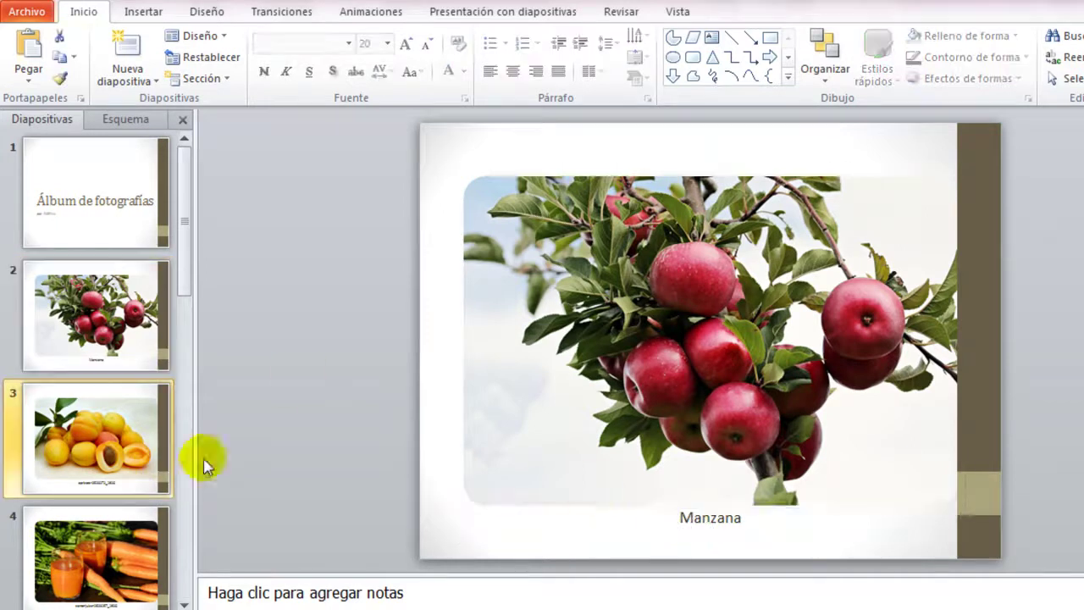
Change the apricots caption on slide 3 to 'Melocoton' and enlarge it to size 24.
left_click(109, 473)
left_click(775, 517)
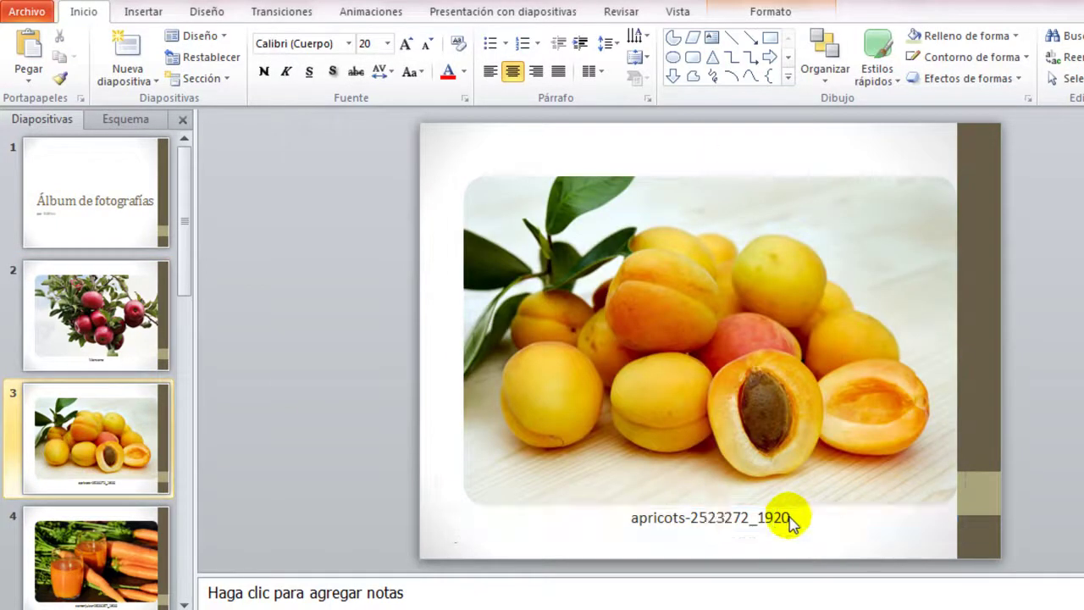
left_click(758, 517)
key("Delete")
key("Delete")
key("Delete")
key("Delete")
key("BackSpace")
key("BackSpace")
key("BackSpace")
key("BackSpace")
key("BackSpace")
type("elocoton")
key("ctrl+shift+greater")
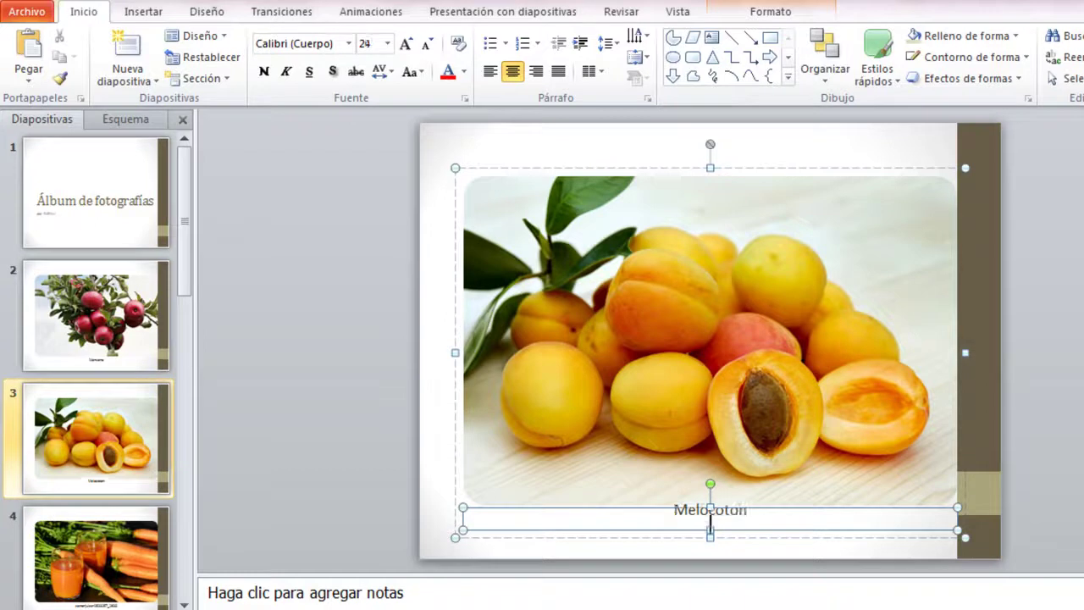
left_click(313, 405)
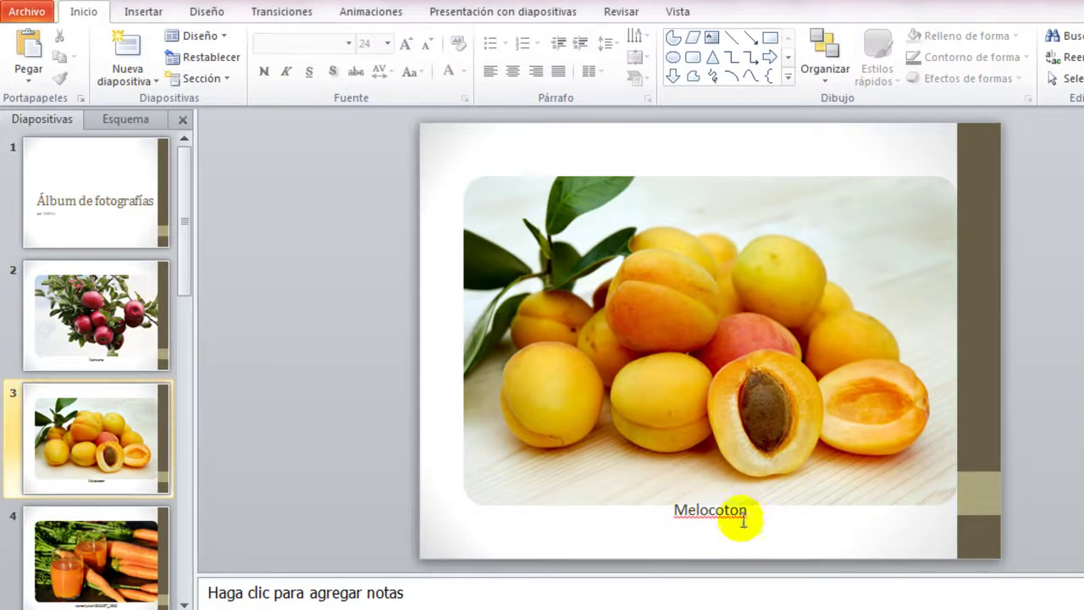
Review the carrot juice and cherries slides, returning to the Manzana slide.
key("Up")
key("Down")
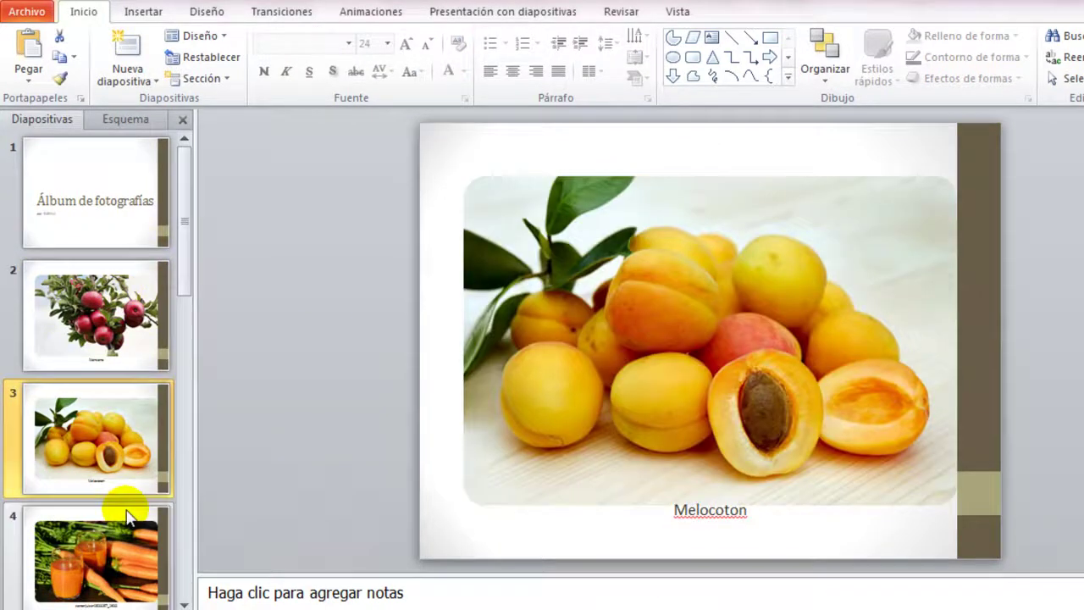
left_click(161, 508)
scroll(189, 509, "down", 3)
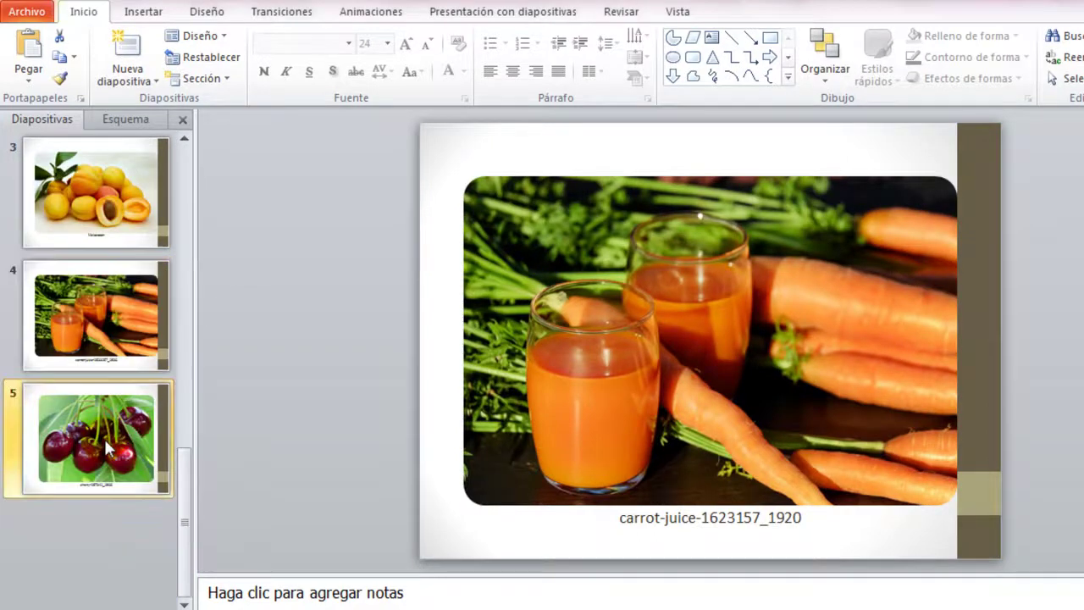
left_click(108, 446)
left_click(185, 164)
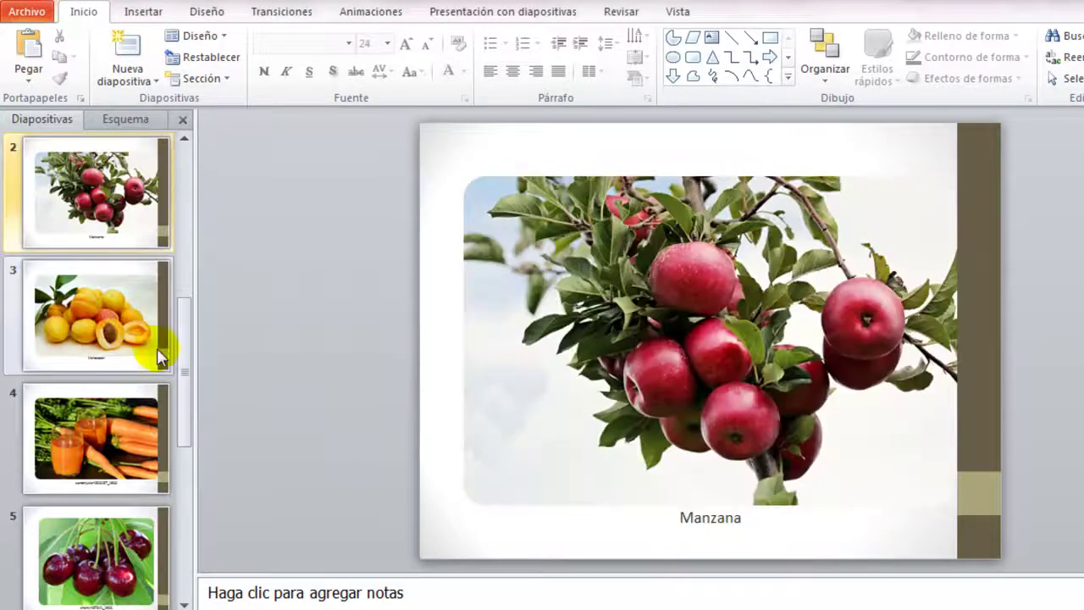
scroll(127, 186, "up", 2)
Retitle the album's cover slide 'Frutas'.
left_click(119, 182)
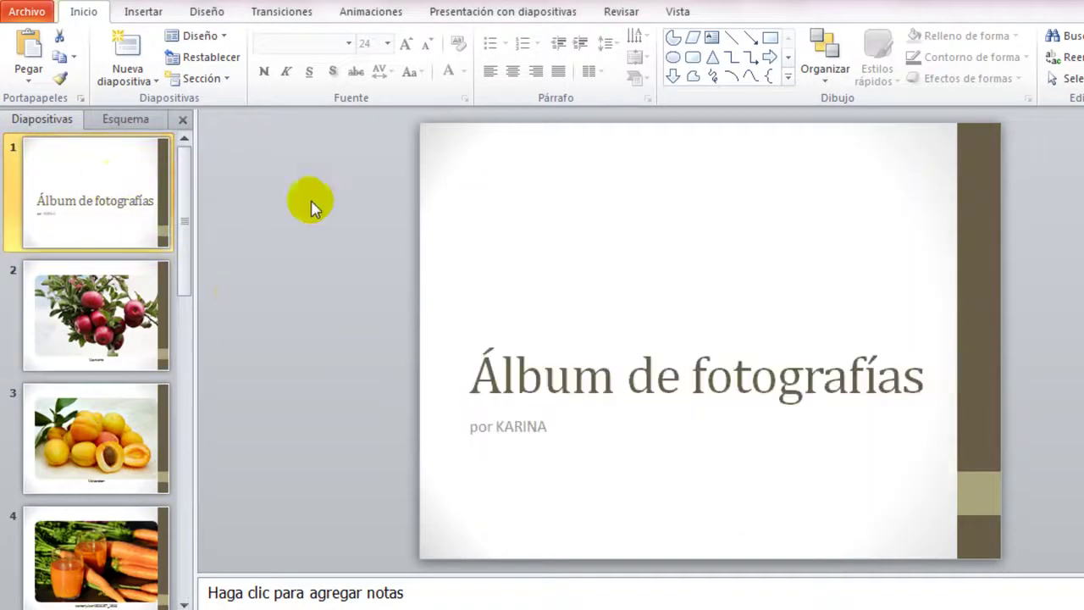
left_click_drag(915, 368, 280, 388)
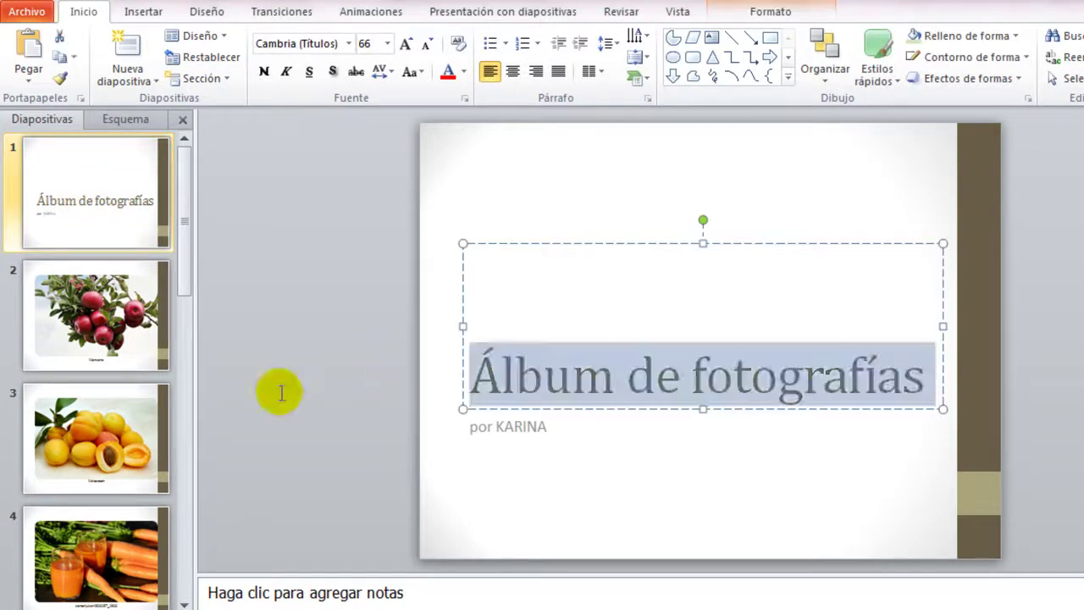
type("Fru")
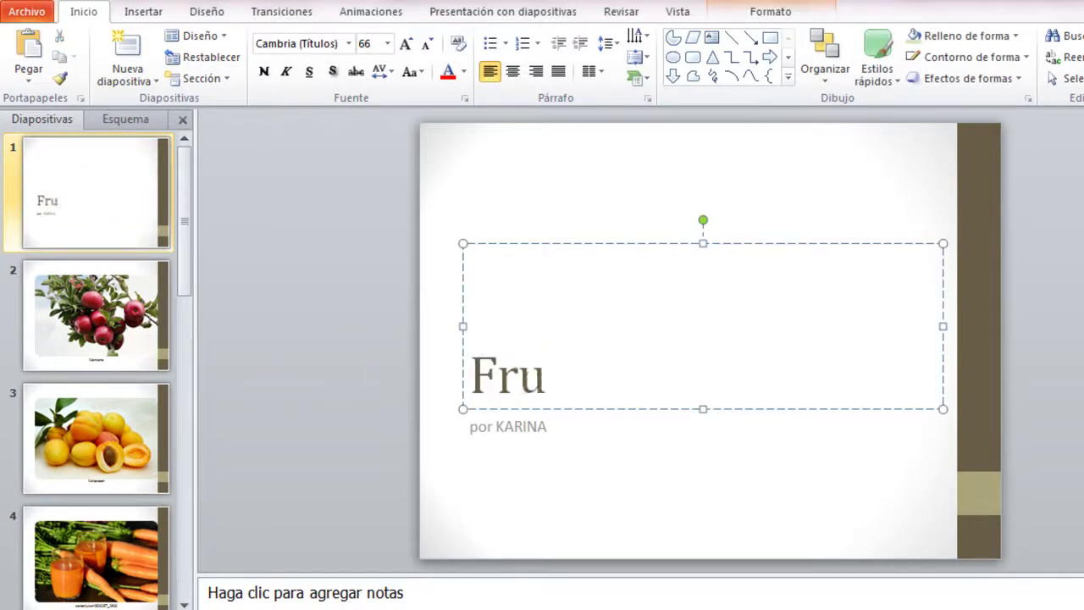
type("tas")
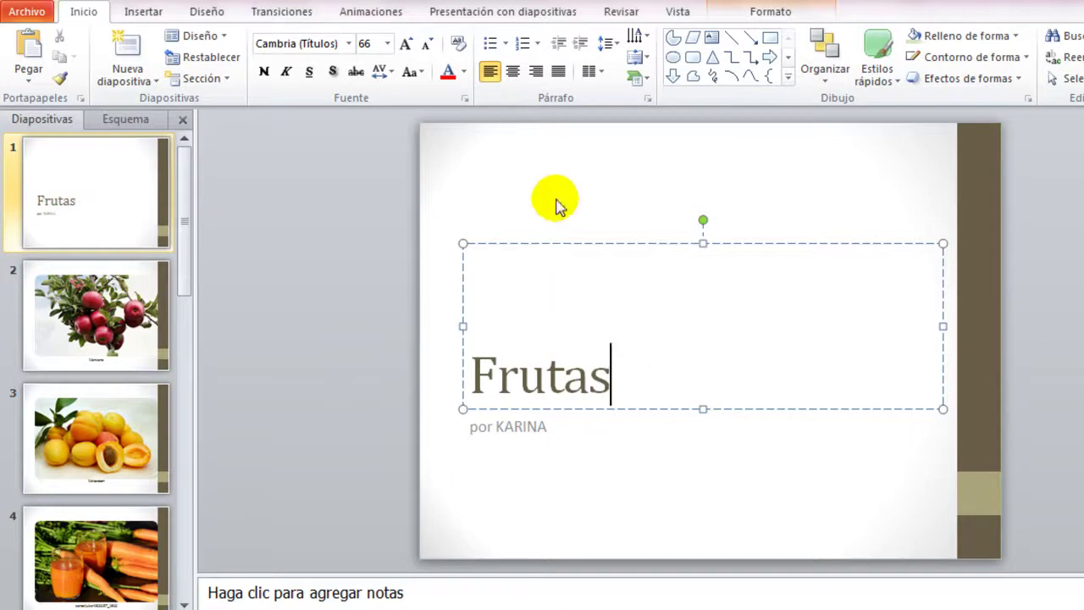
Delete the author subtitle text and its empty placeholder from the cover slide.
left_click(539, 426)
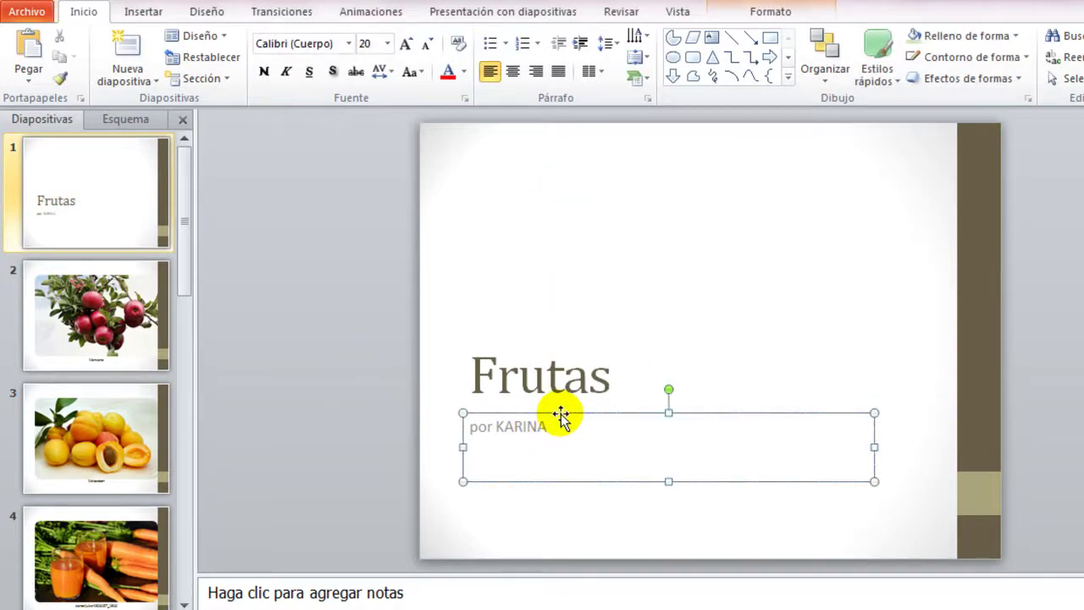
key("Escape")
key("Delete")
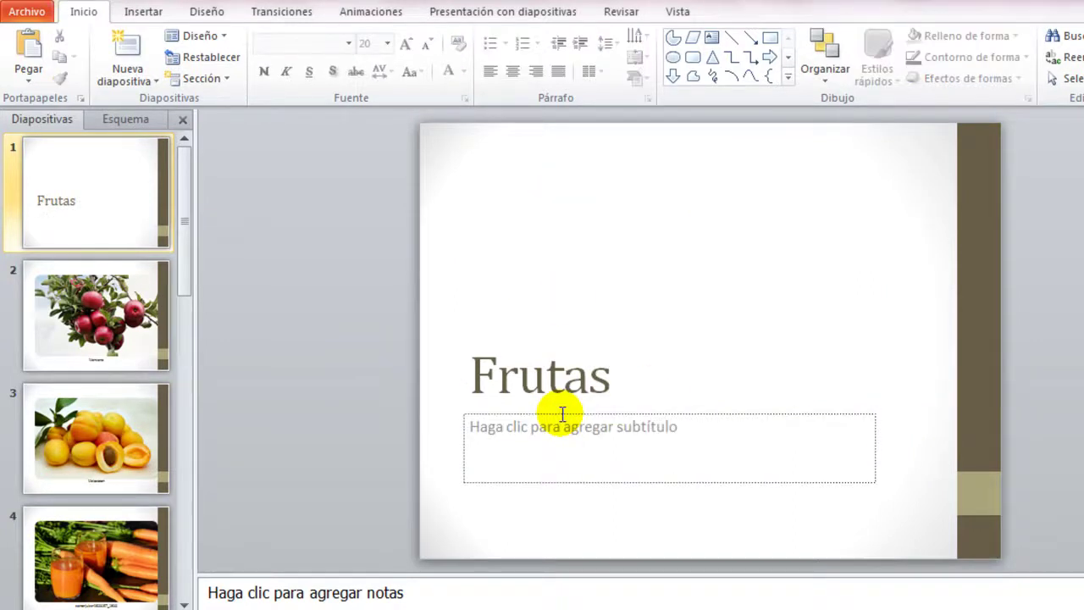
left_click(576, 416)
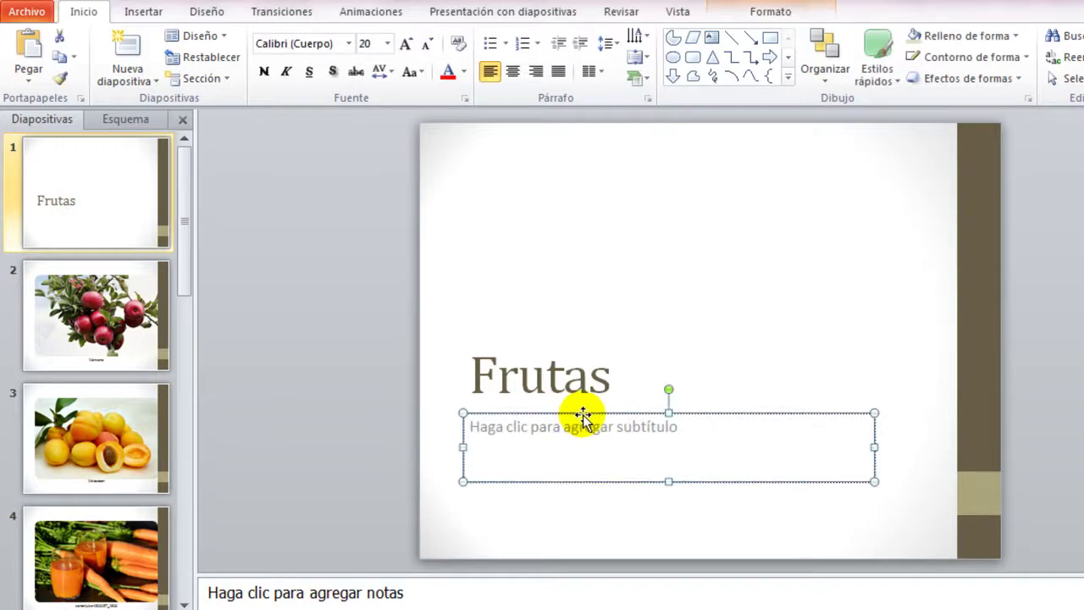
key("Delete")
left_click(610, 378)
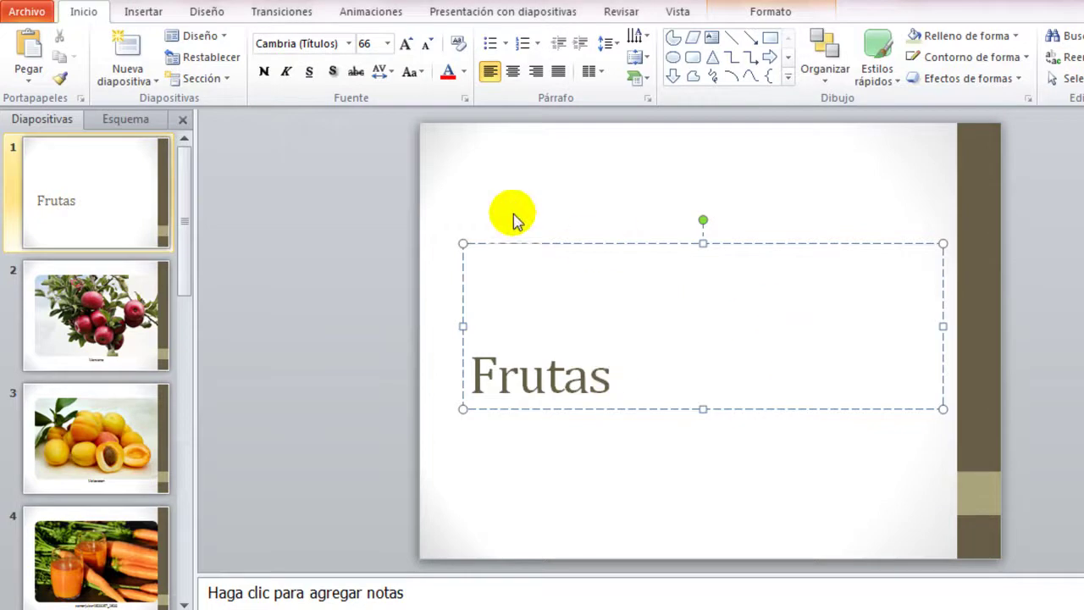
left_click(482, 191)
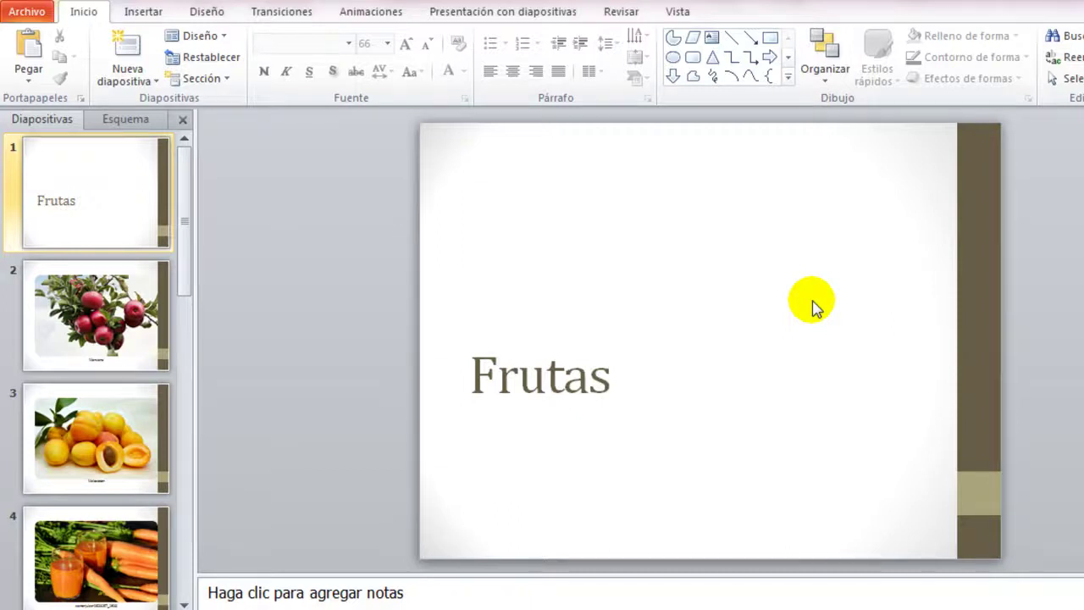
Show the Insertar tab and open the Melocoton slide.
left_click(143, 12)
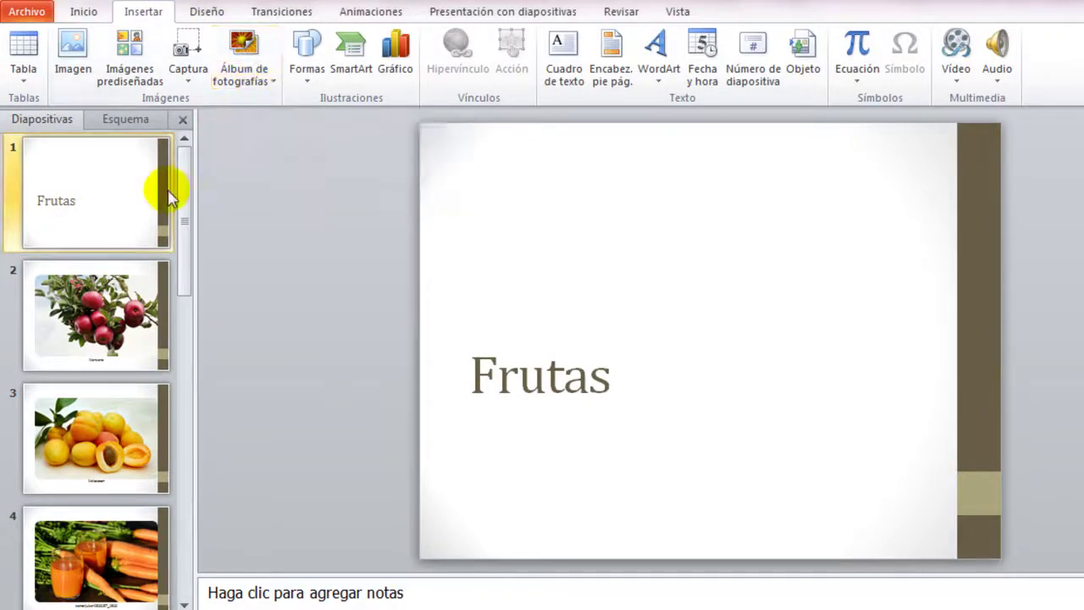
left_click(136, 454)
mouse_move(186, 243)
left_mouse_down()
mouse_move(190, 542)
mouse_move(212, 182)
left_mouse_up()
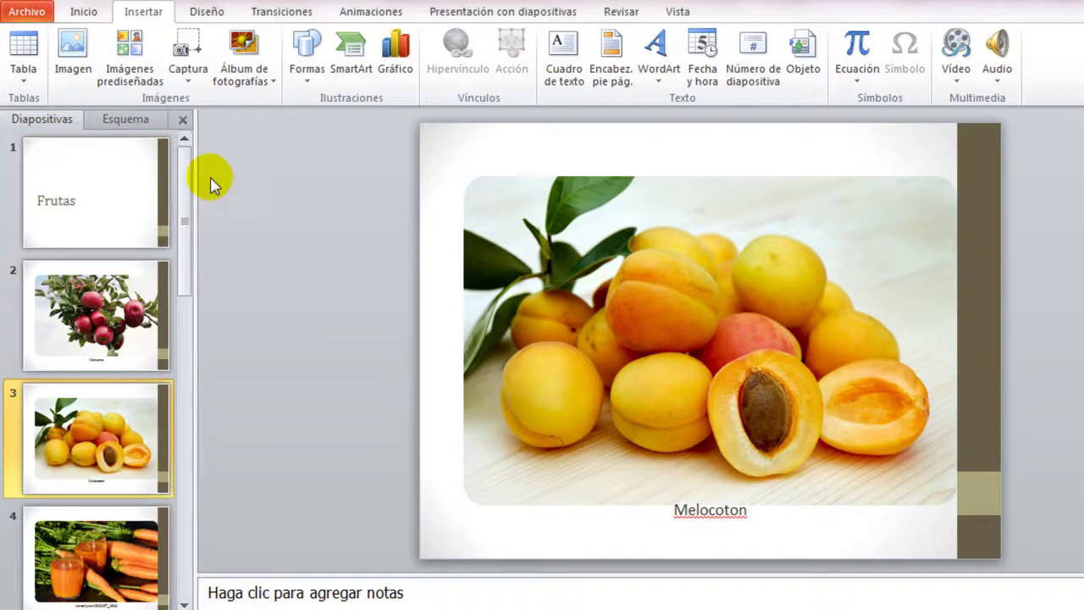